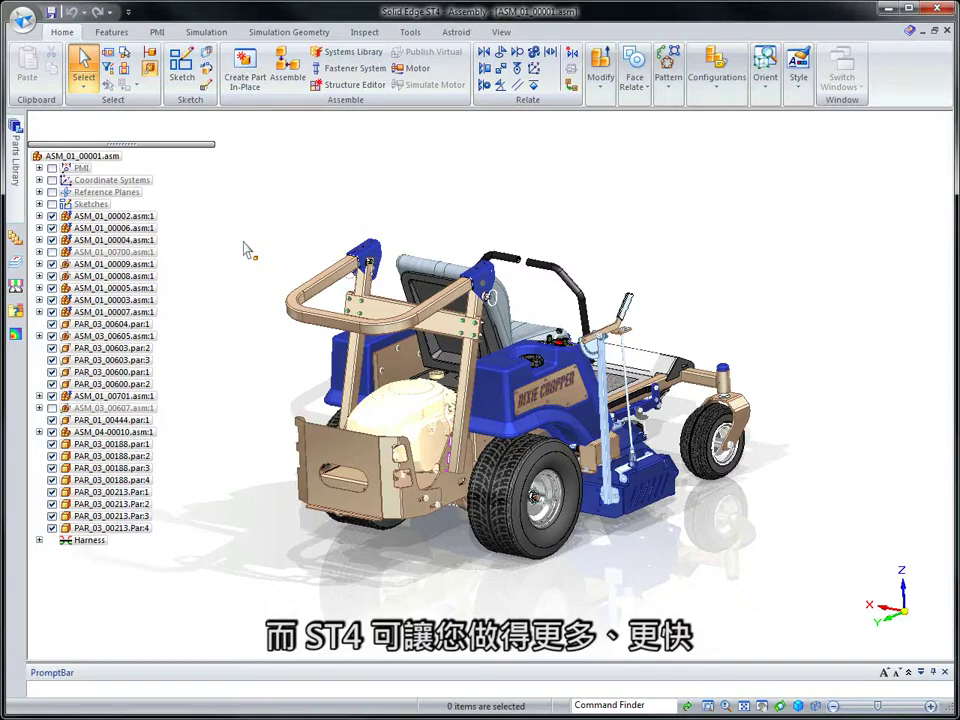
- Show only mower deck subassembly ASM_01_00701.asm and zoom in on the deck's front wheel
right_click(129, 398)
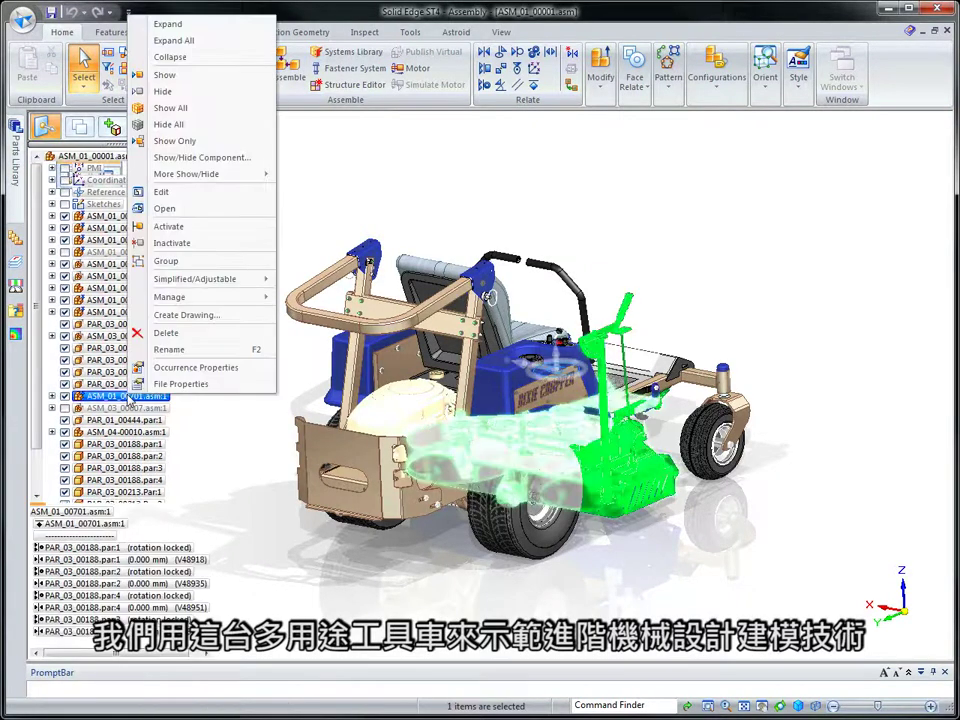
left_click(170, 141)
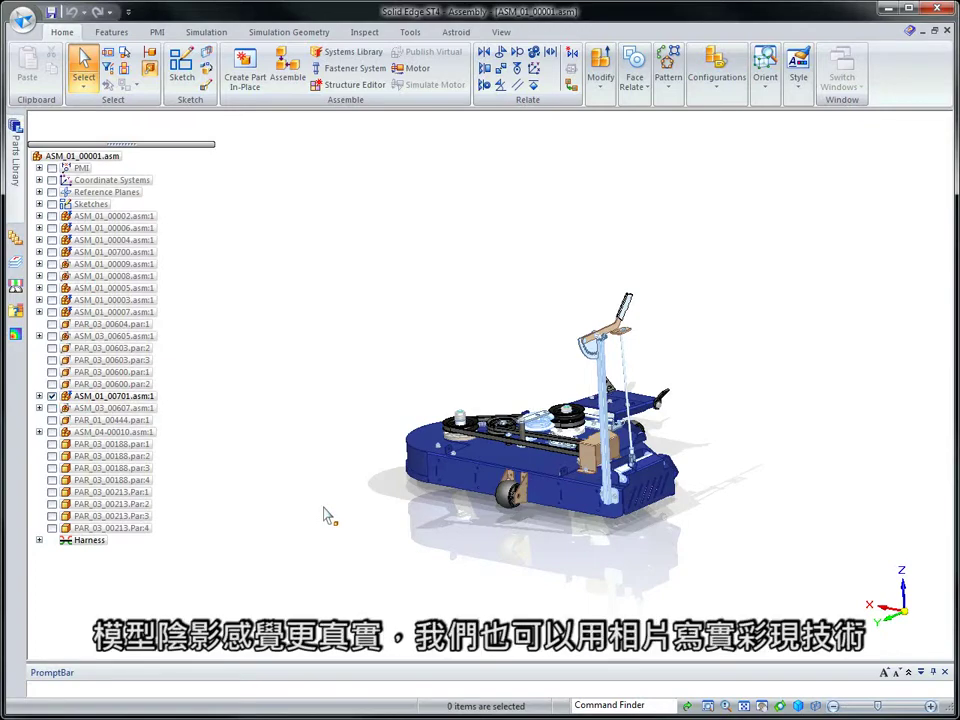
scroll(320, 530, "up", 2)
scroll(360, 570, "up", 3)
scroll(390, 600, "up", 3)
scroll(398, 612, "up", 3)
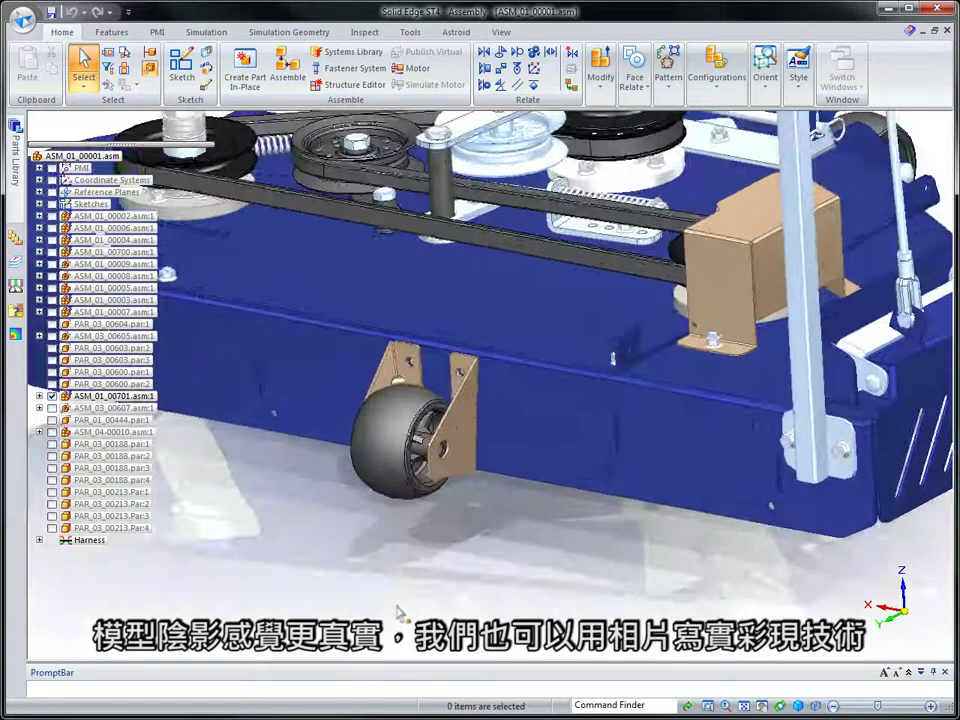
scroll(398, 612, "up", 2)
scroll(410, 611, "up", 2)
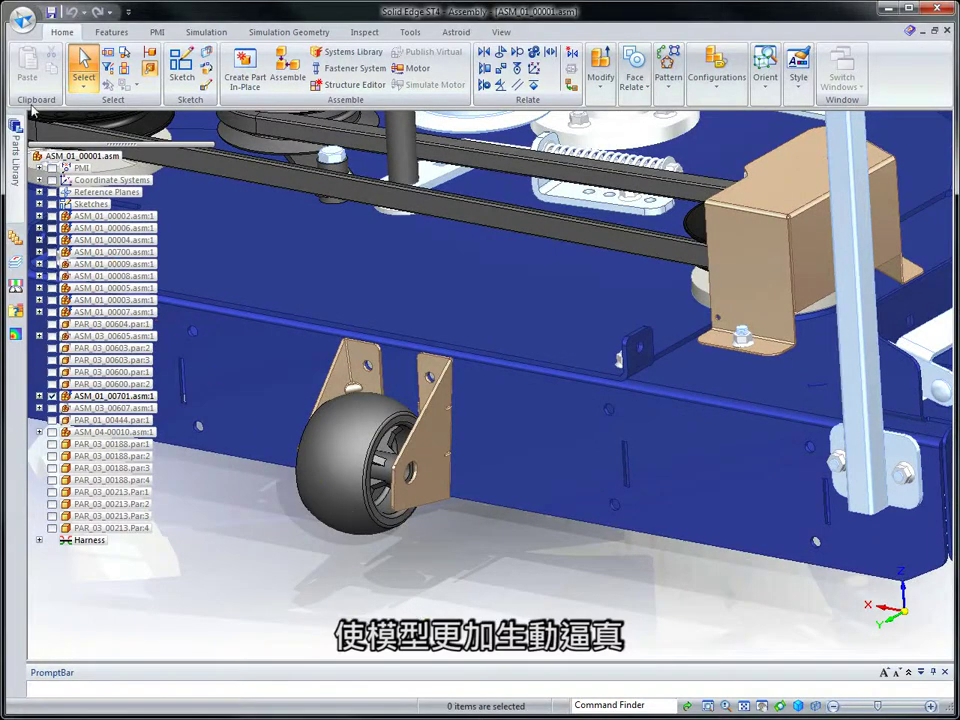
- Open the roller drawing PAR_01_00800.dft from the working folder
left_click(22, 18)
left_click(45, 189)
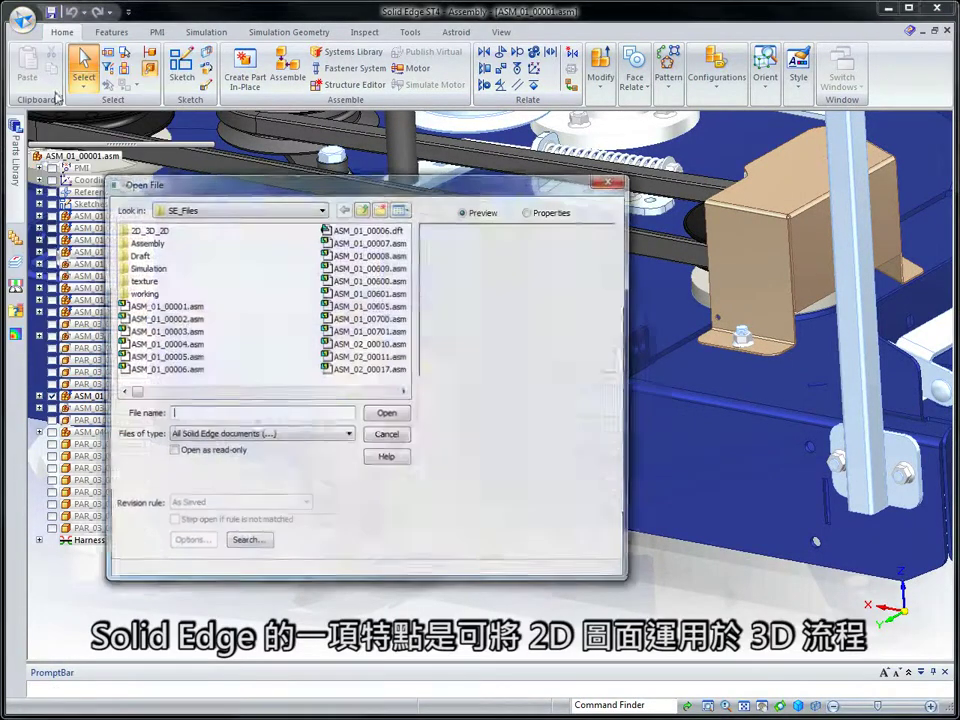
double_click(142, 294)
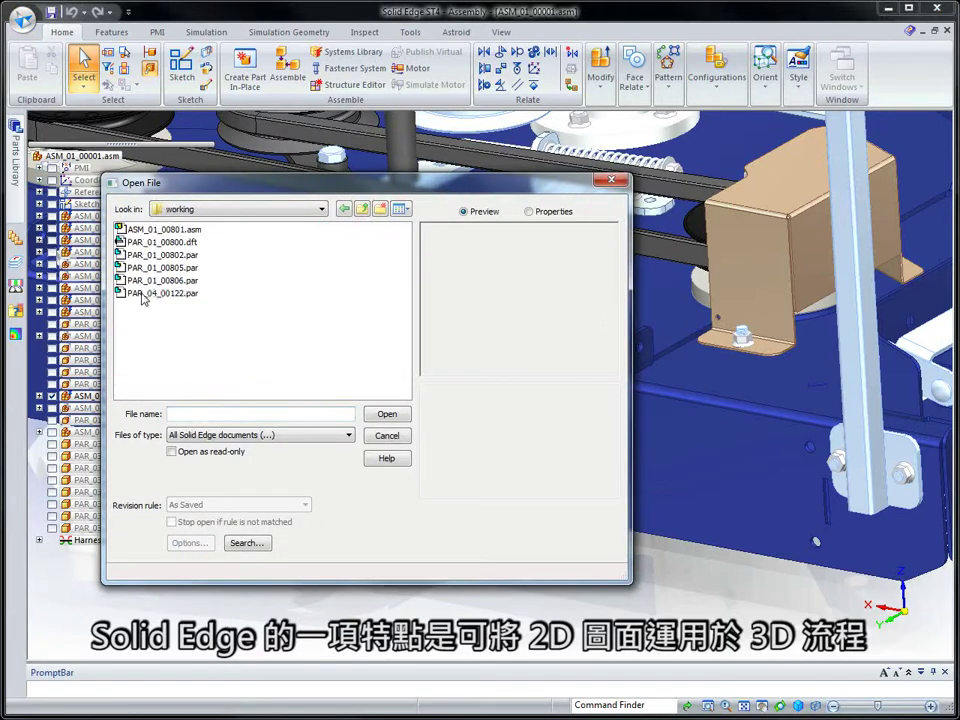
left_click(165, 242)
left_click(385, 418)
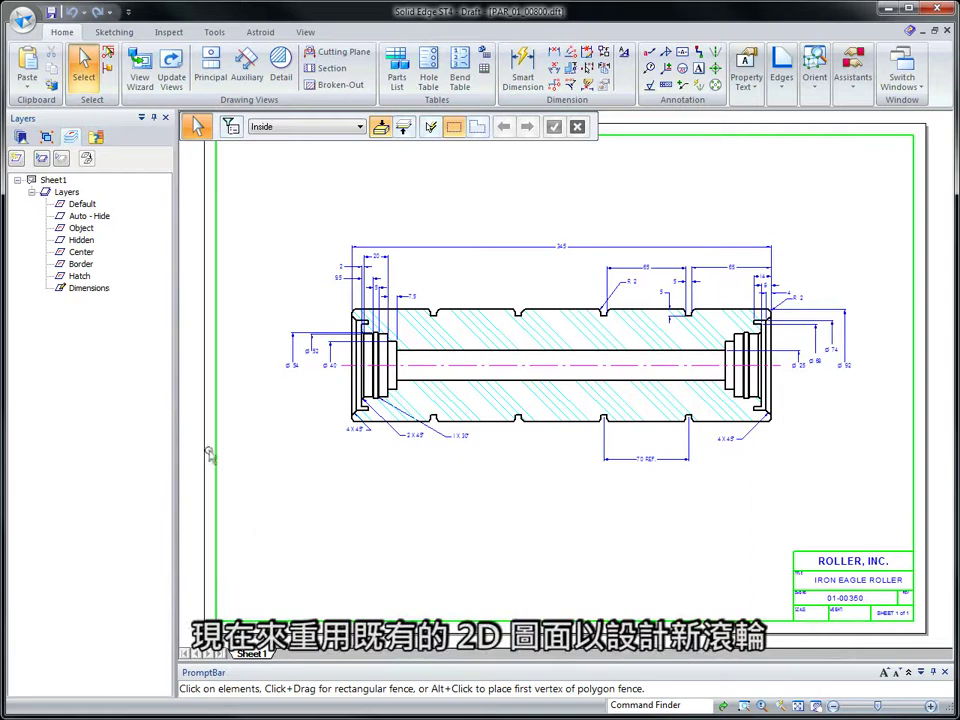
- Hide the drawing's Border layer and start a new metric part
left_click(80, 265)
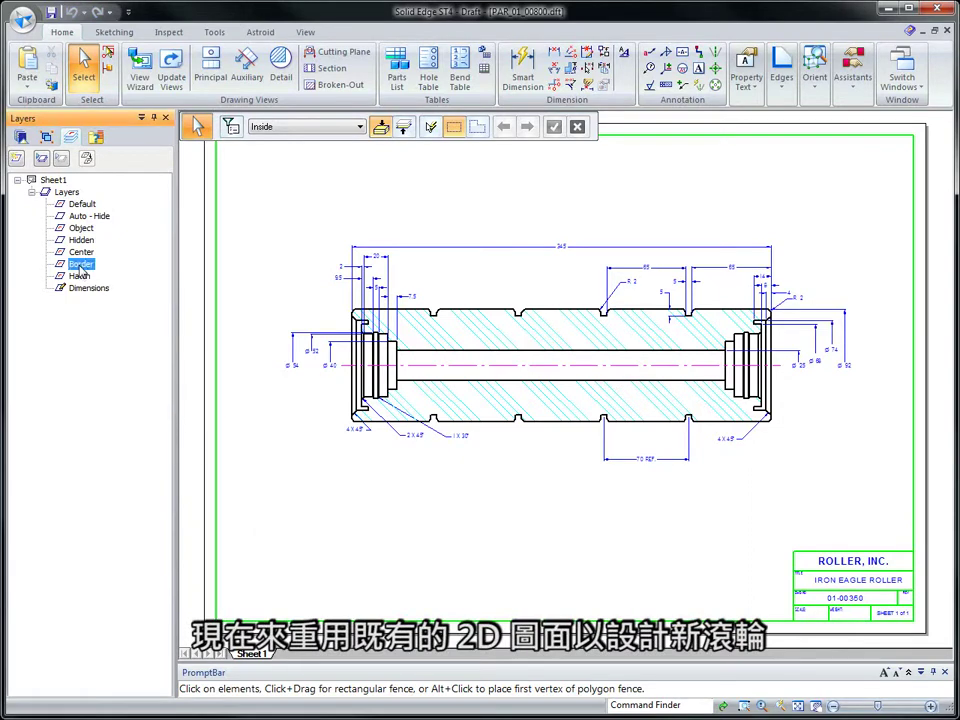
left_click(61, 158)
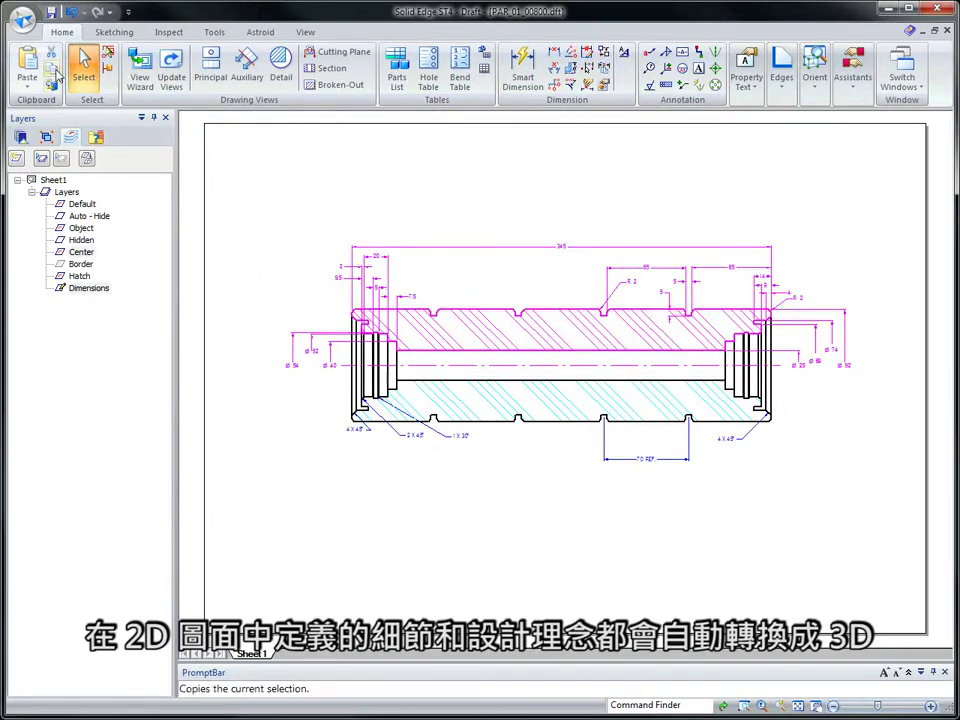
left_click(23, 19)
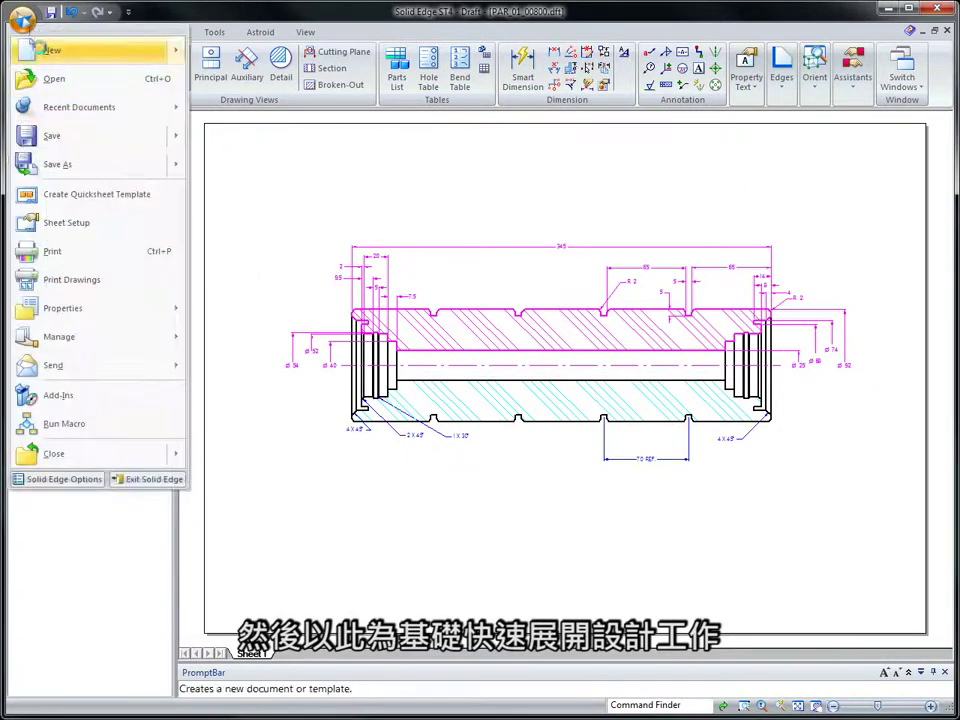
left_click(50, 50)
left_click(348, 399)
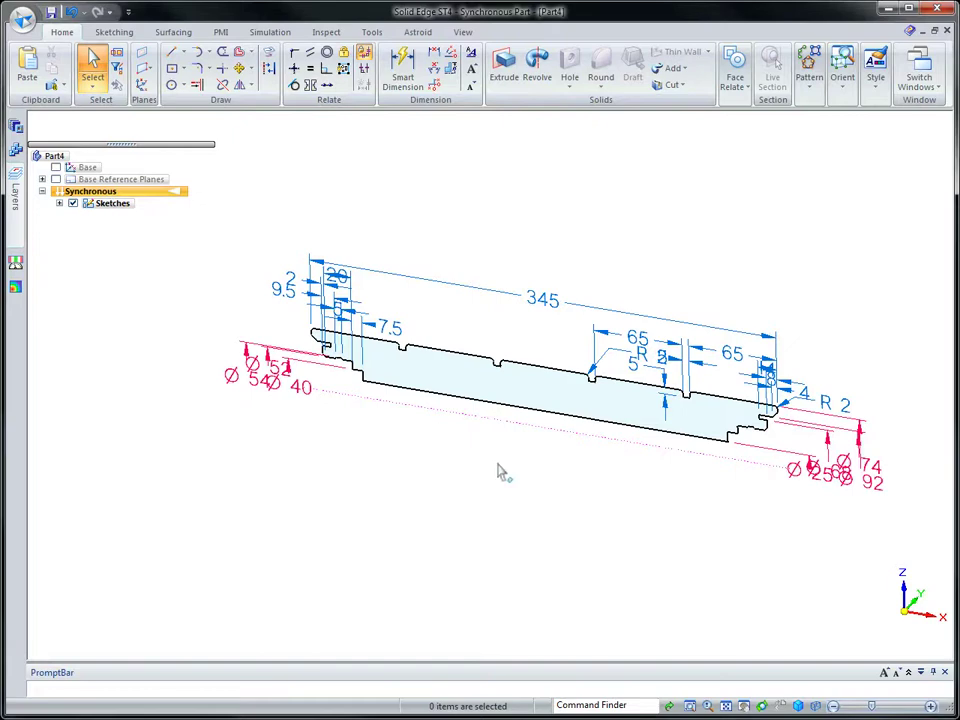
- Revolve the pasted roller profile a full 360° around its bottom edge, creating Protrusion 1
left_click(510, 402)
left_click_drag(502, 392, 503, 455)
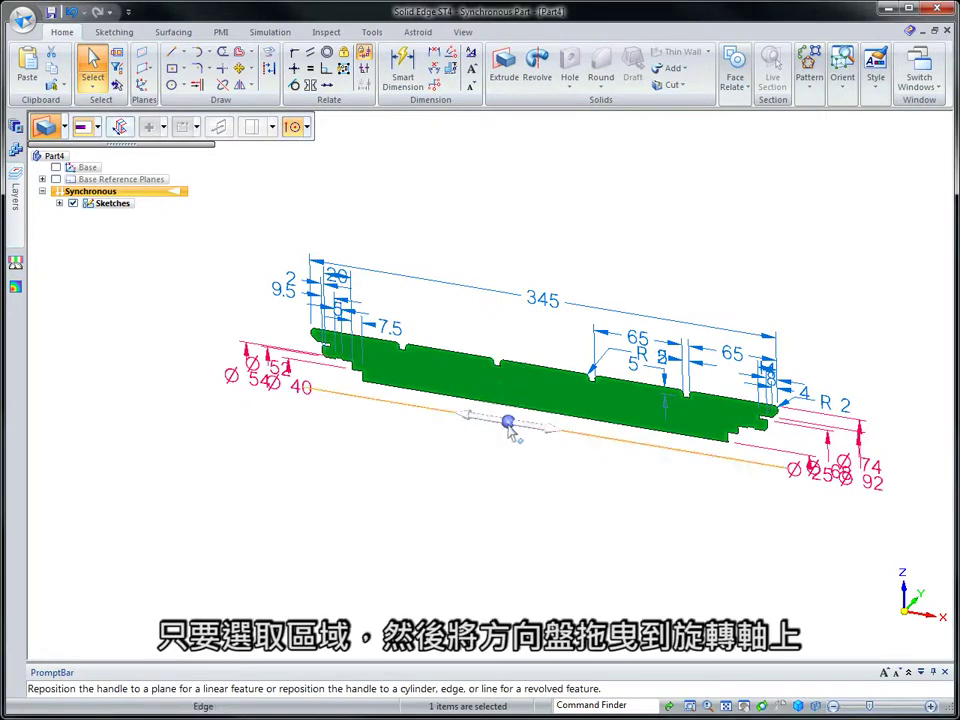
left_click(504, 455)
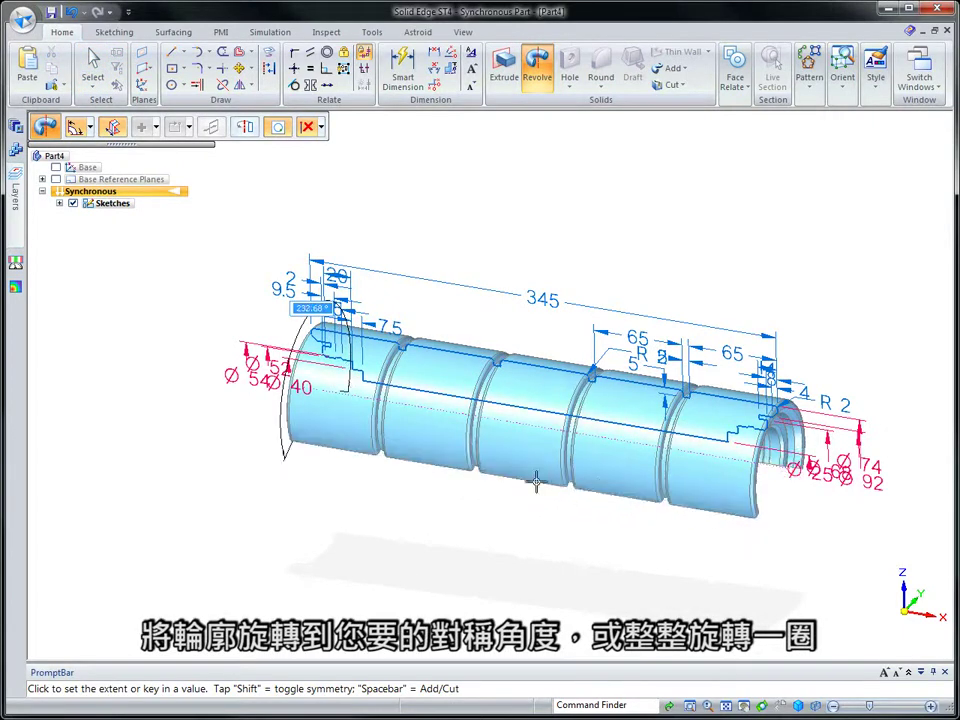
left_click(90, 126)
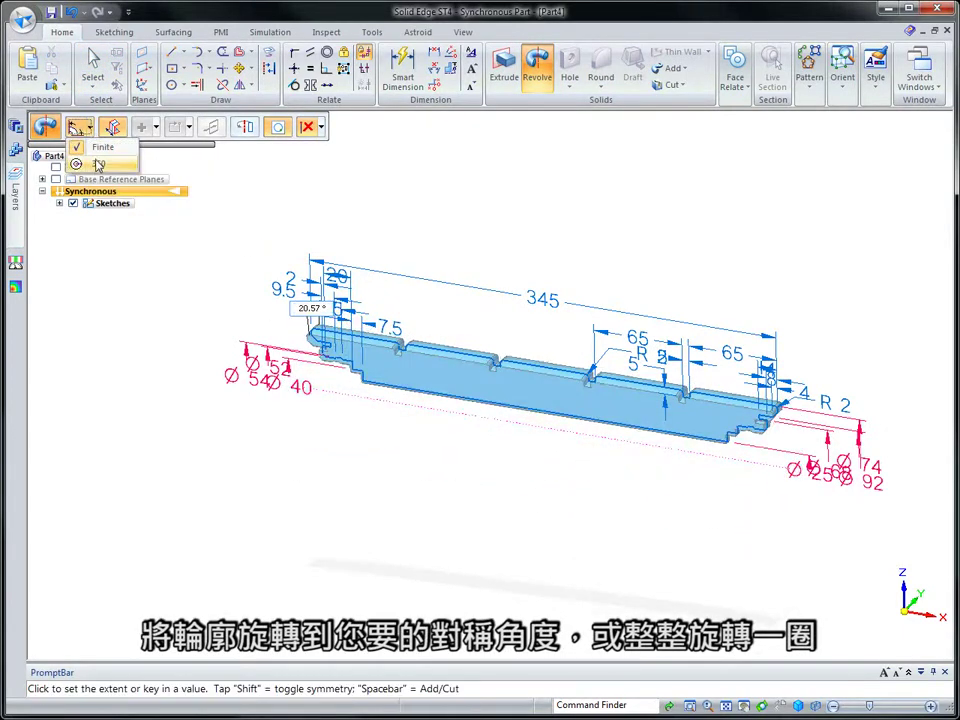
left_click(75, 163)
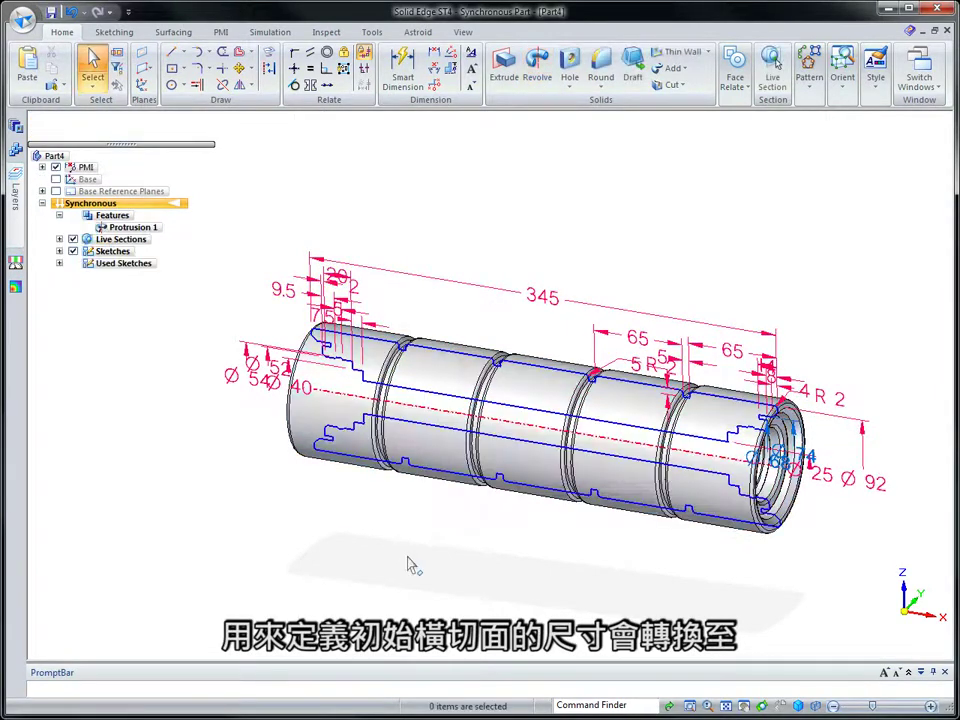
- Set the roller diameter from Ø92 to 125 and the 7.5 end dimension to 25, then hide dimensions
left_click(745, 465)
left_click(822, 474)
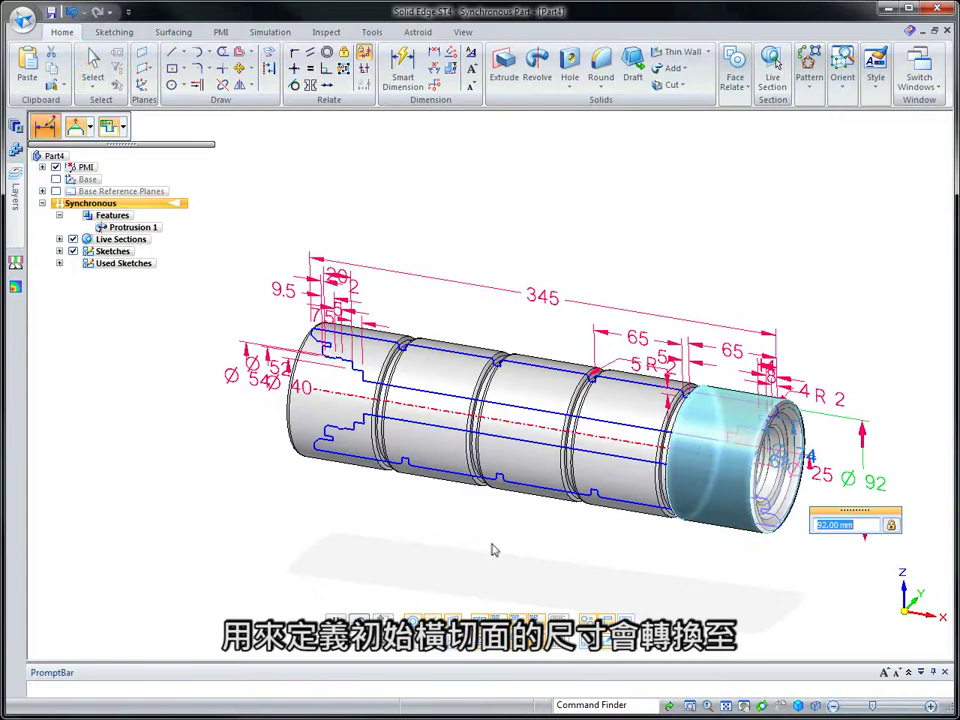
key("Return")
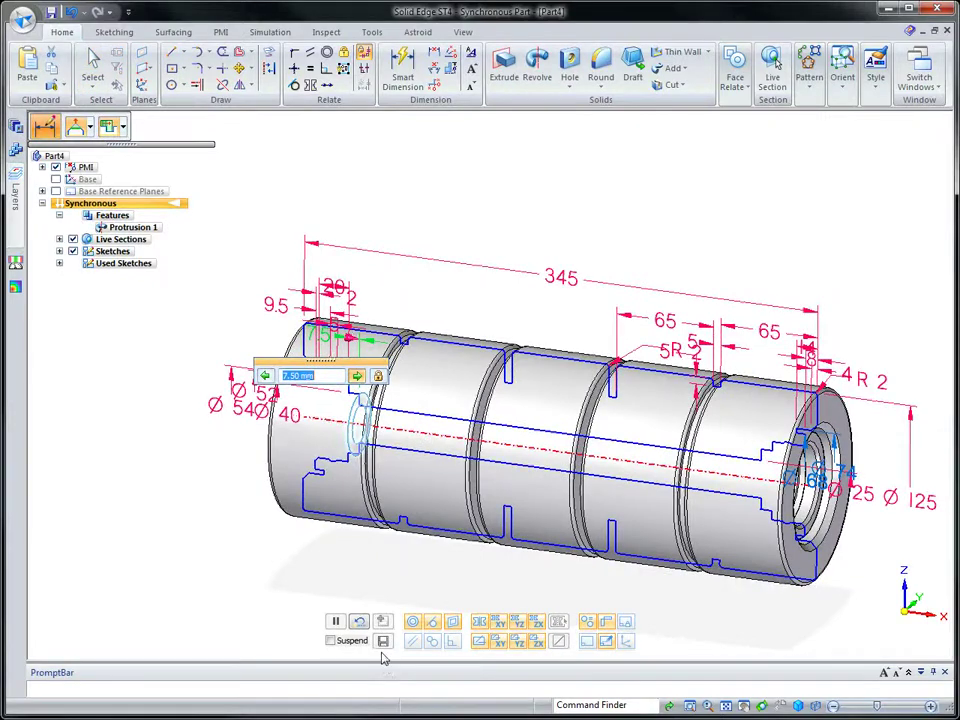
key("Return")
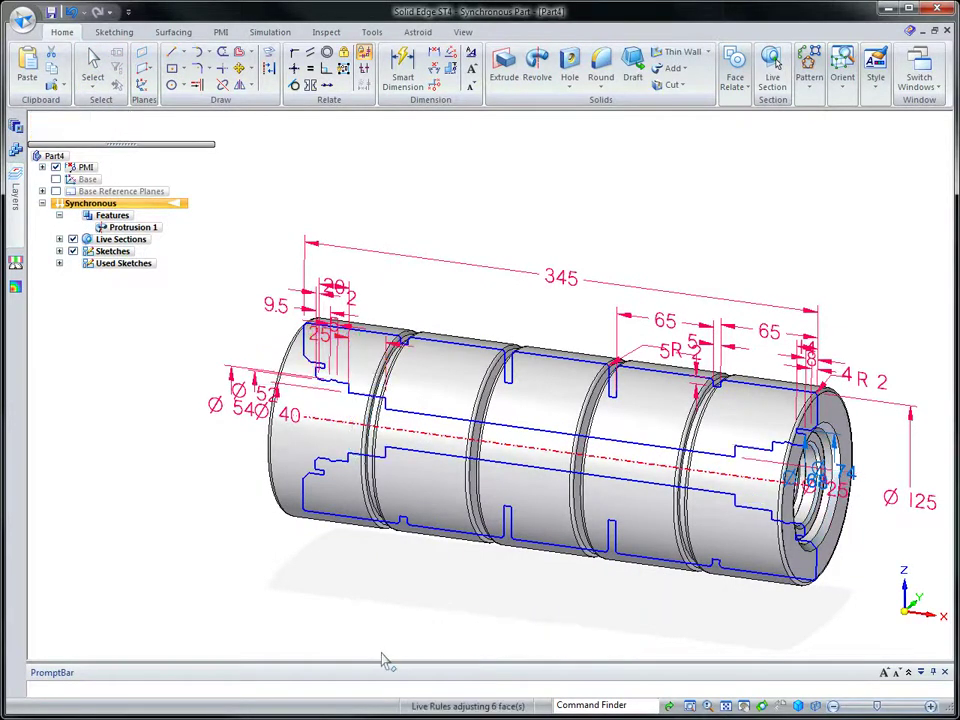
left_click(56, 167)
- Place Hole 1 radially through the middle of the roller's cylindrical face
left_click(569, 64)
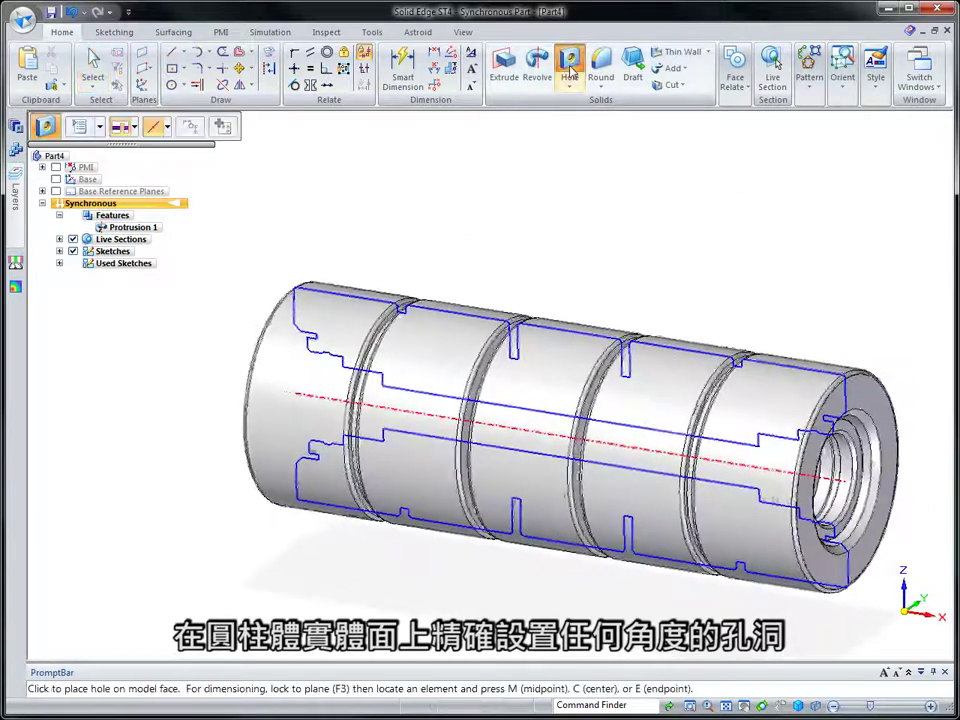
left_click(570, 437)
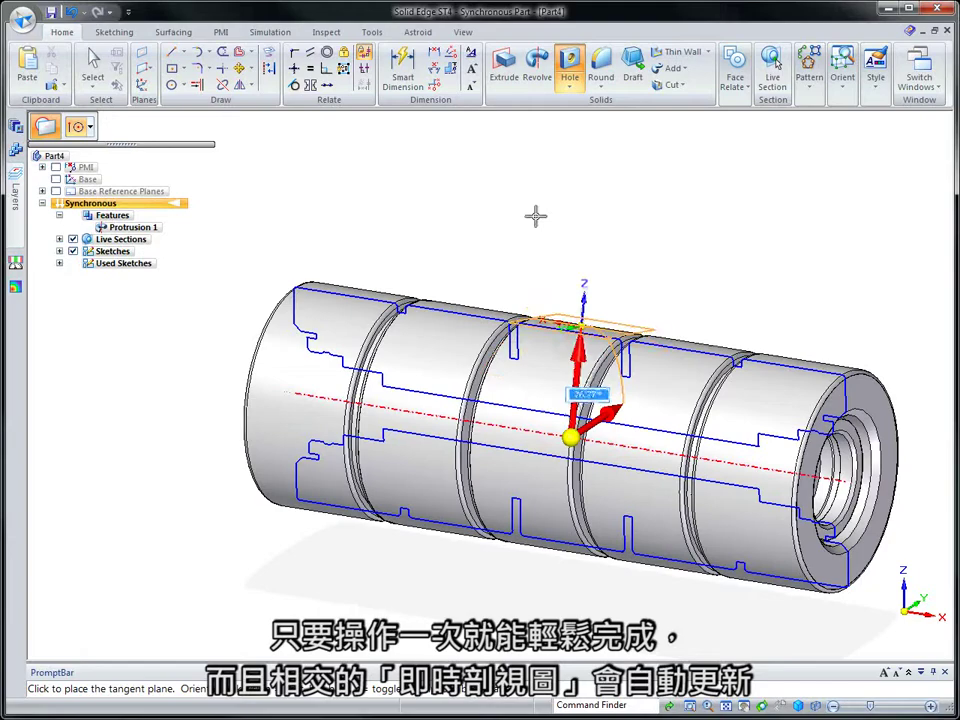
left_click(478, 251)
left_click(573, 340)
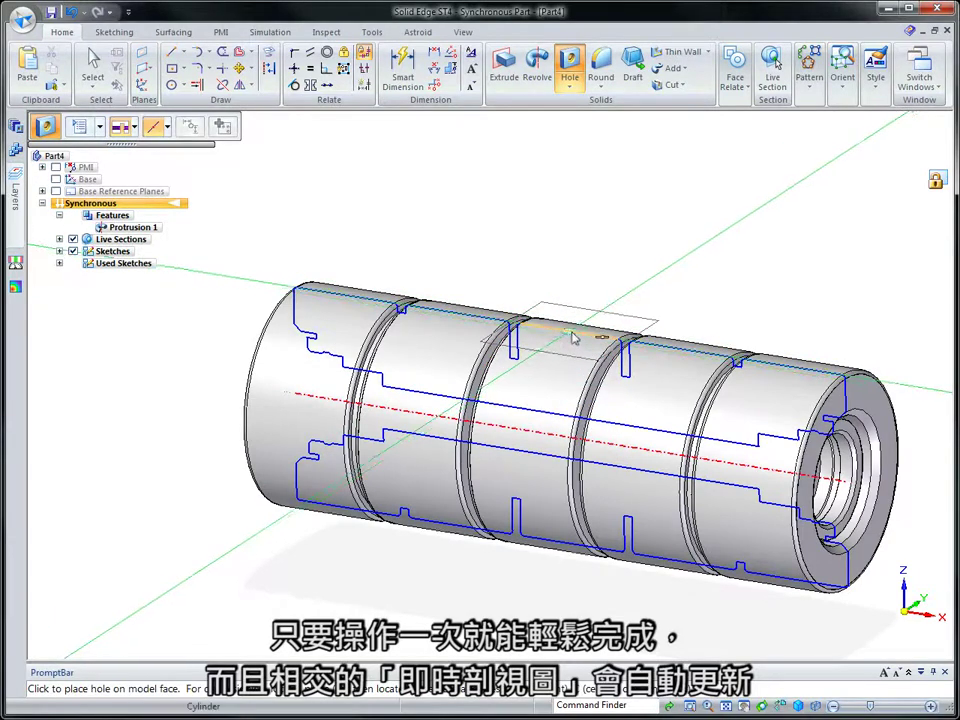
right_click(550, 188)
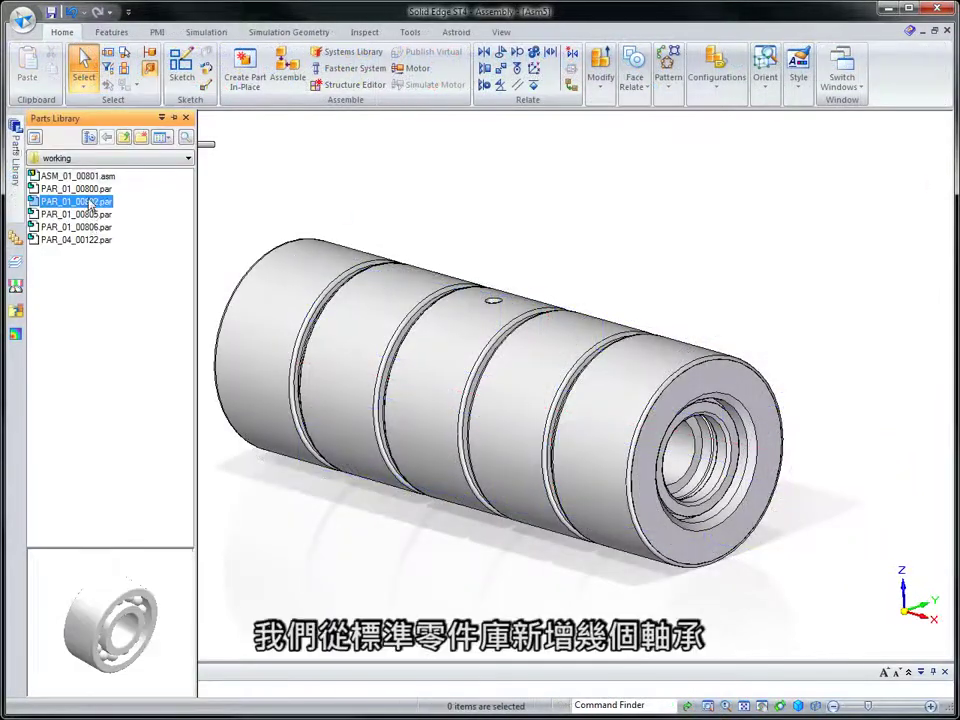
- Seat two PAR_01_00802 bearings in the roller's end bores
left_click_drag(75, 201, 690, 245)
left_click(697, 435)
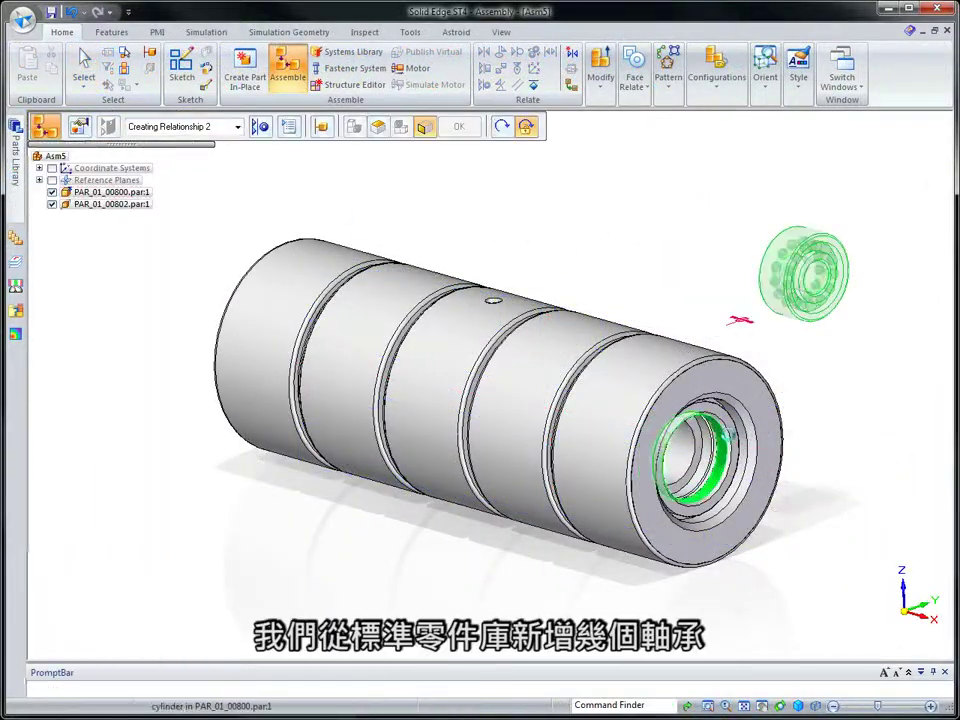
left_click(725, 482)
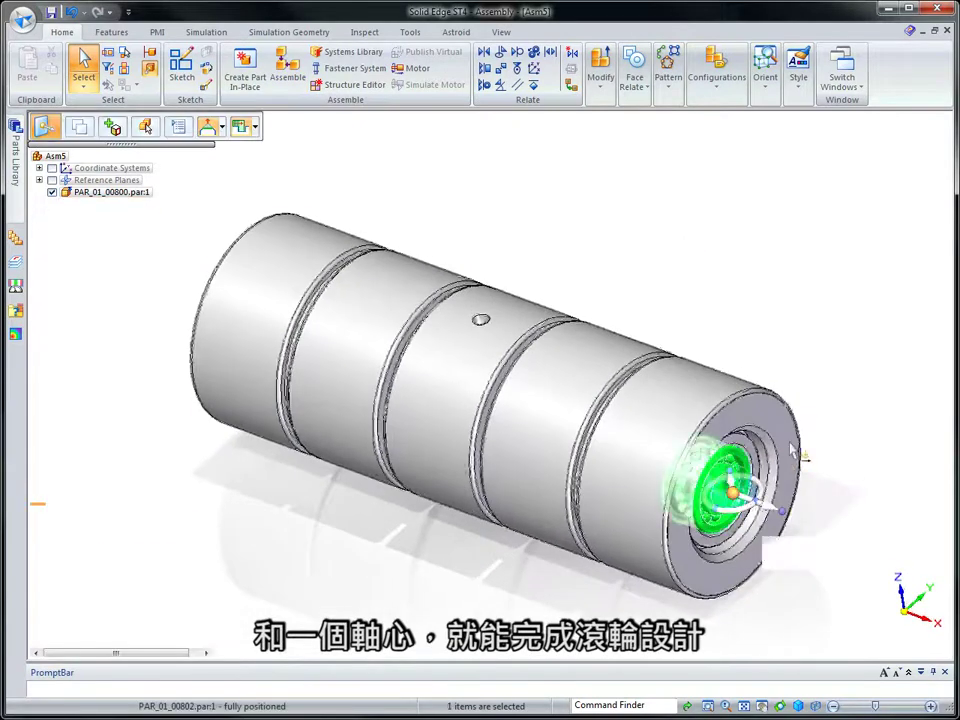
left_click_drag(745, 480, 482, 322)
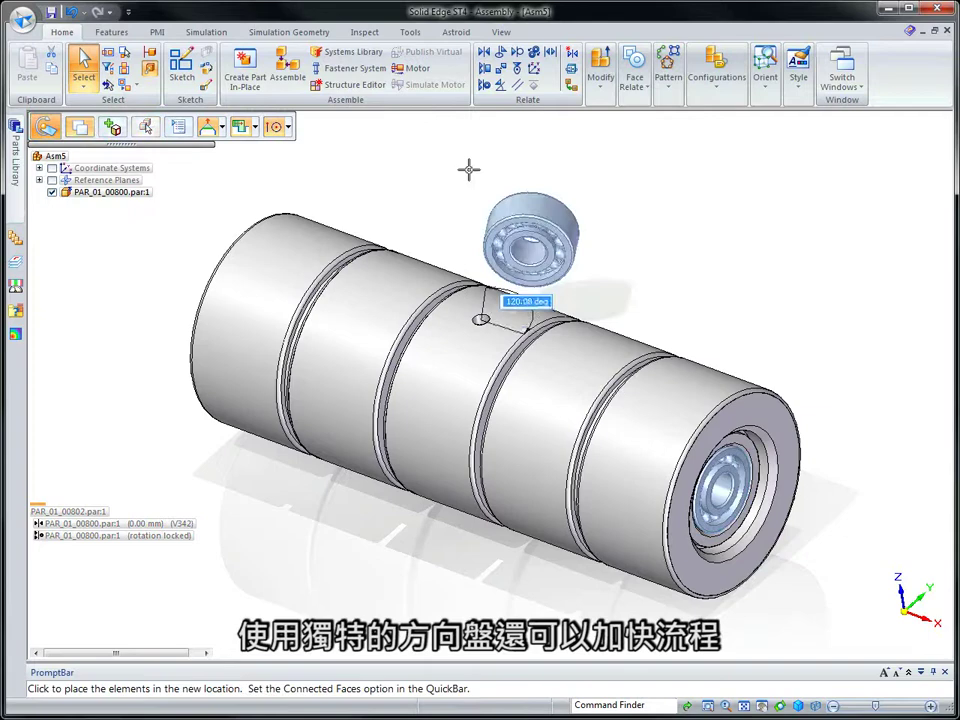
left_click(410, 188)
left_click(268, 404)
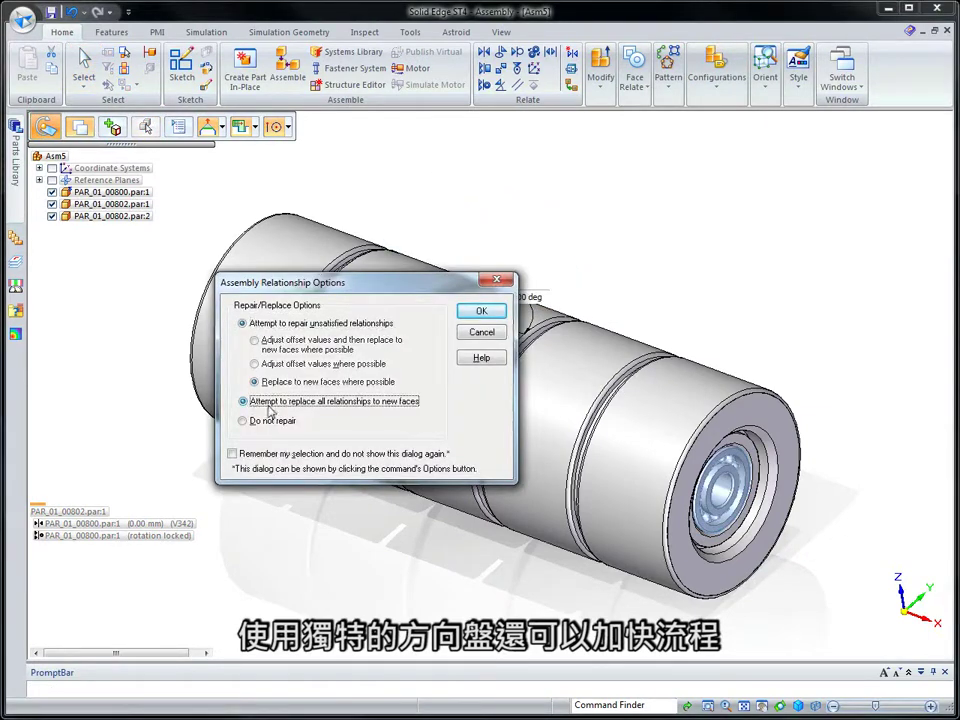
left_click(481, 311)
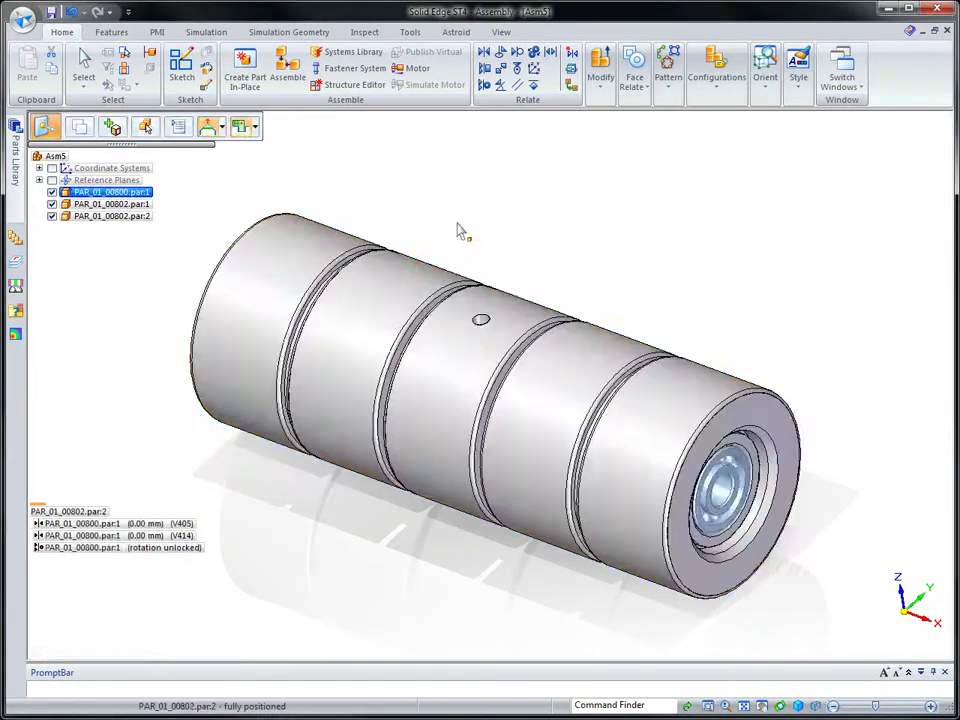
- Insert the ASM_01_00801 pin from the Parts Library into the roller assembly
left_click(116, 375)
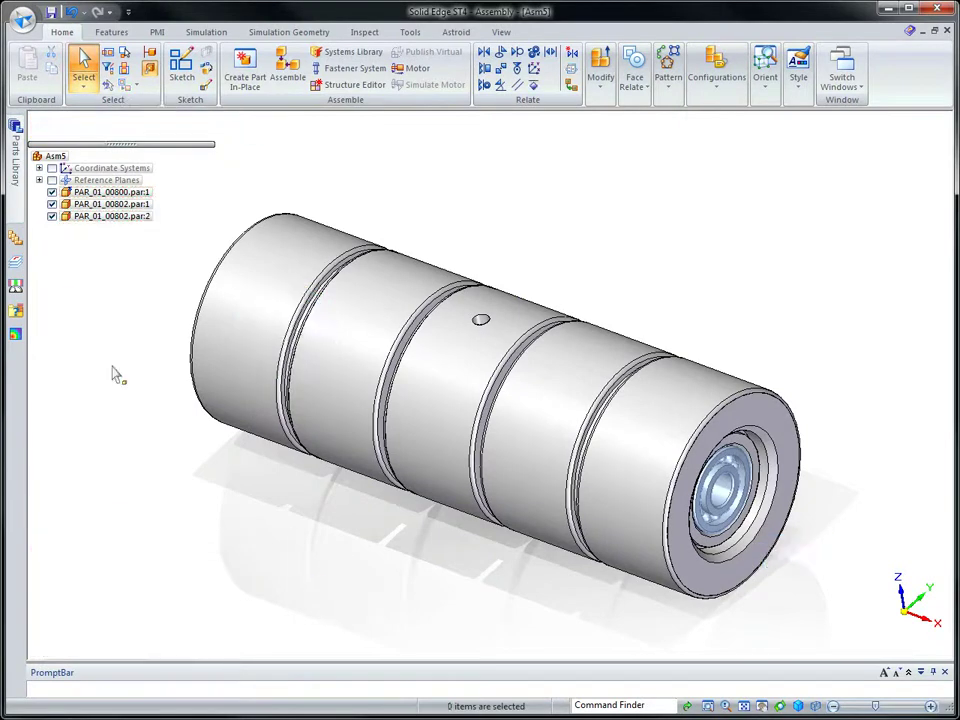
left_click(15, 135)
left_click_drag(76, 201, 485, 200)
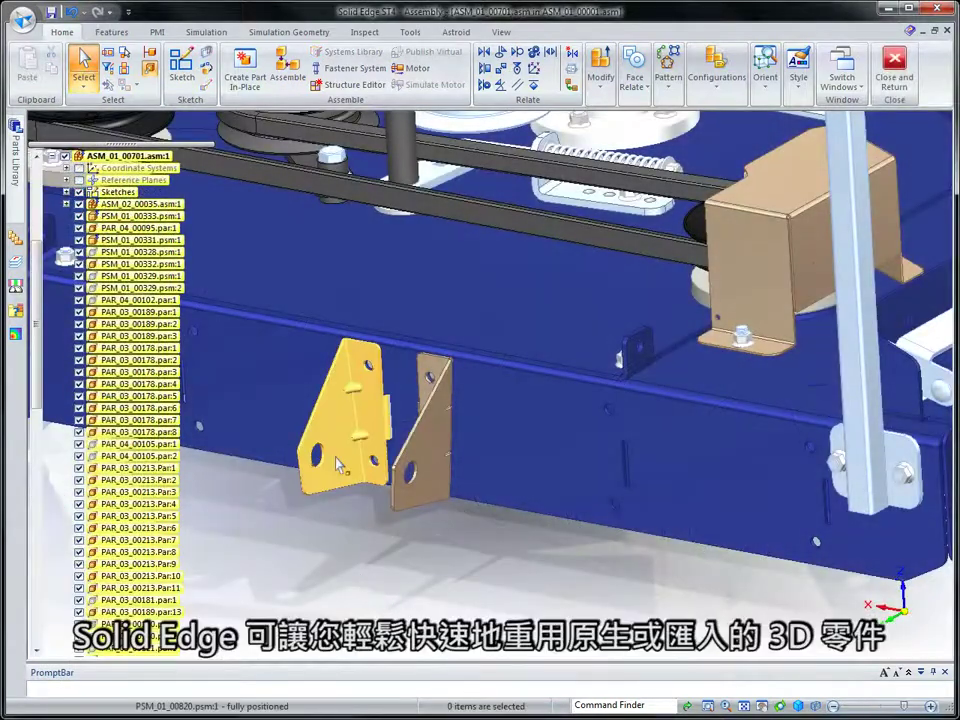
- Copy the sheet-metal bracket further along the deck side, repairing its relationships to the new faces
left_click(364, 420)
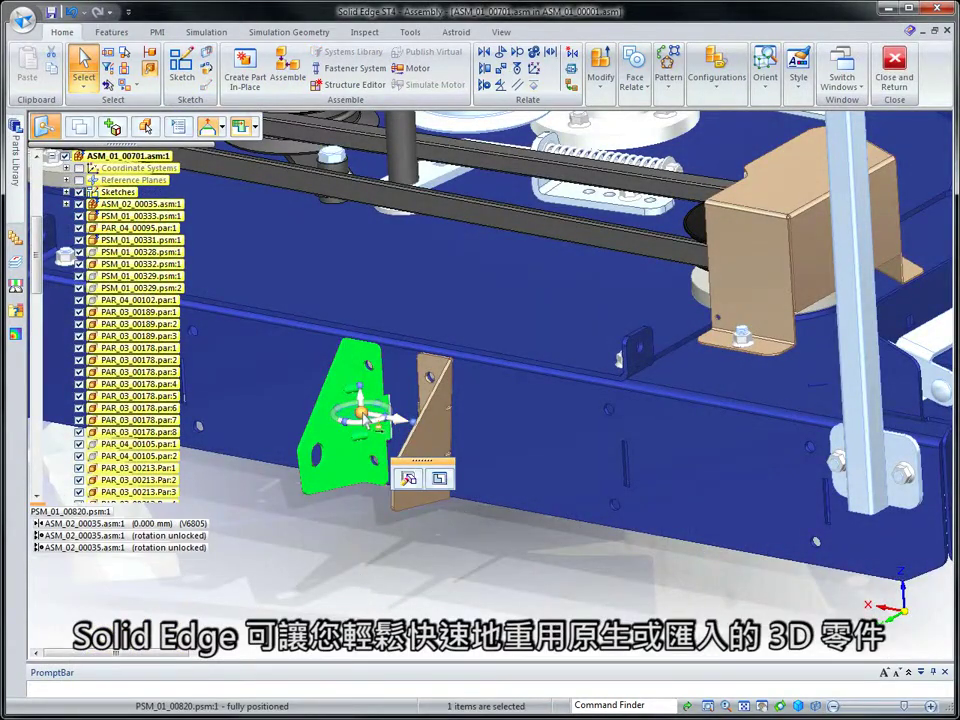
left_click_drag(373, 418, 376, 381)
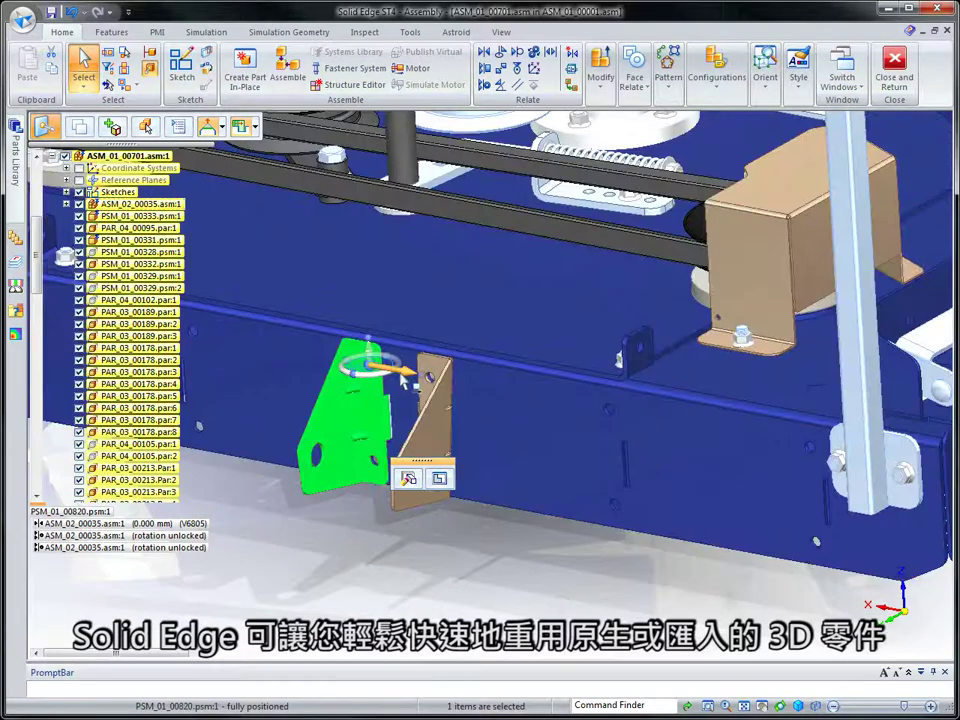
left_click(405, 371, "ctrl")
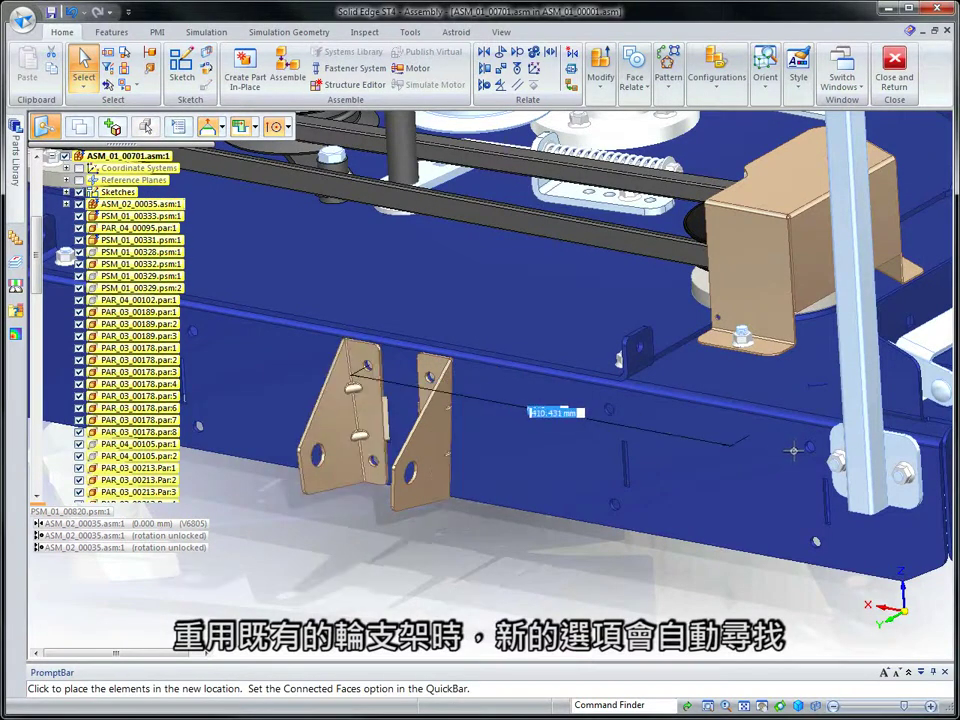
left_click(823, 444)
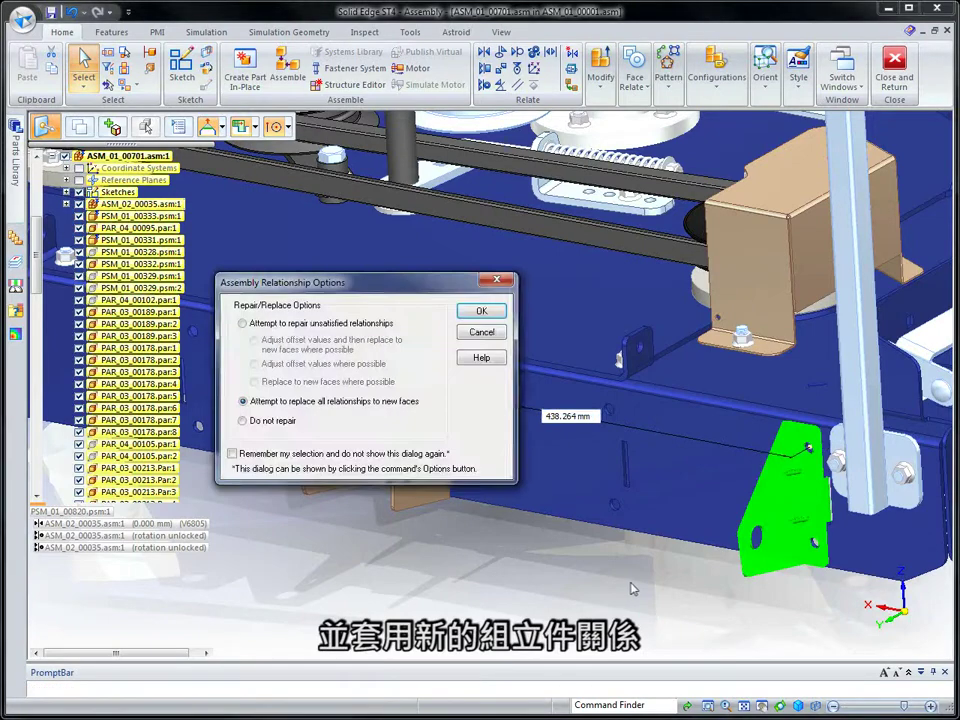
left_click(242, 324)
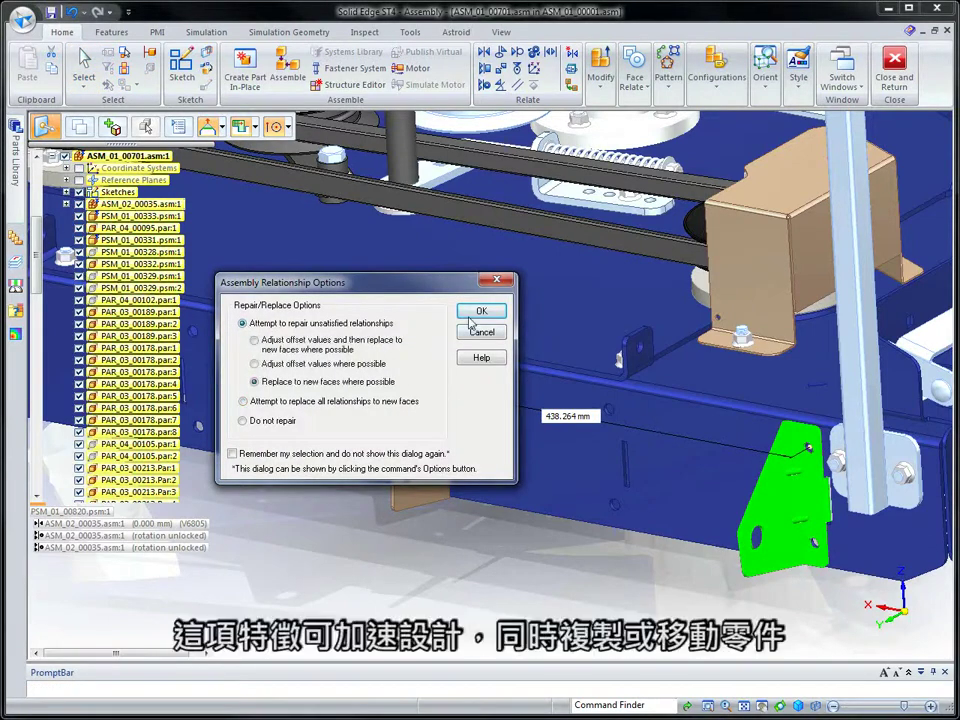
left_click(478, 312)
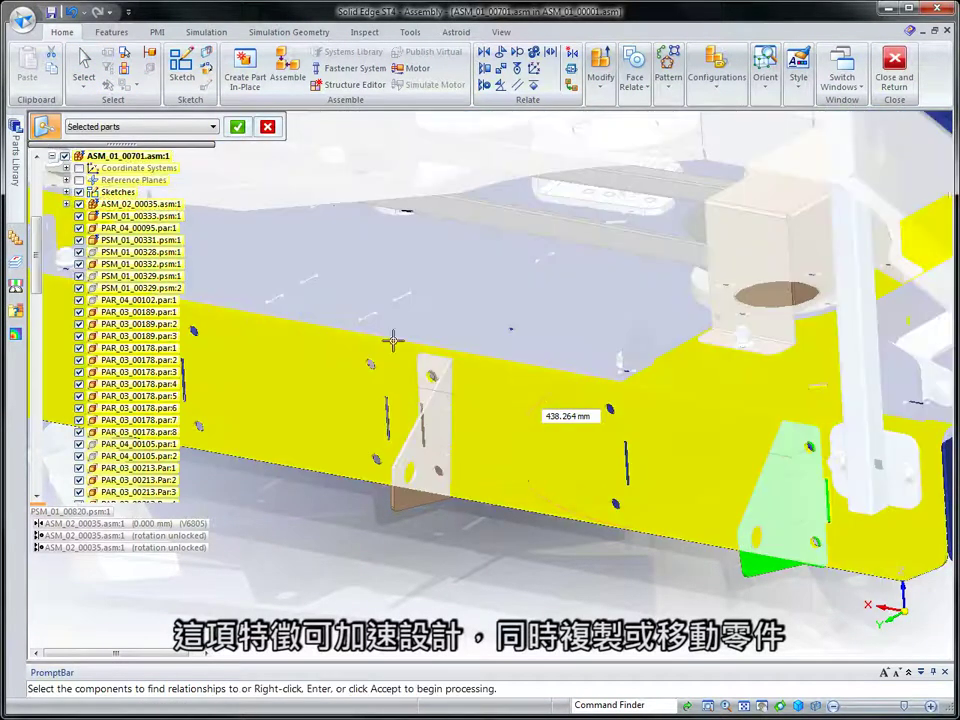
left_click(243, 128)
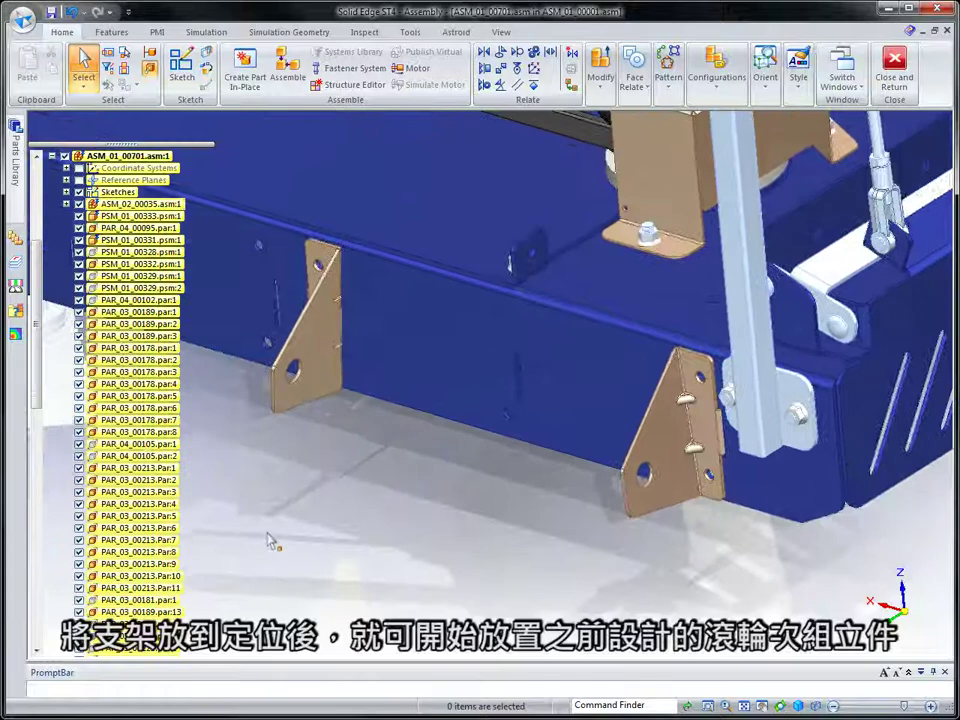
- Drop roller subassembly ASM_01_00800.asm into the deck and relate a roller face to a bracket face
left_click(14, 140)
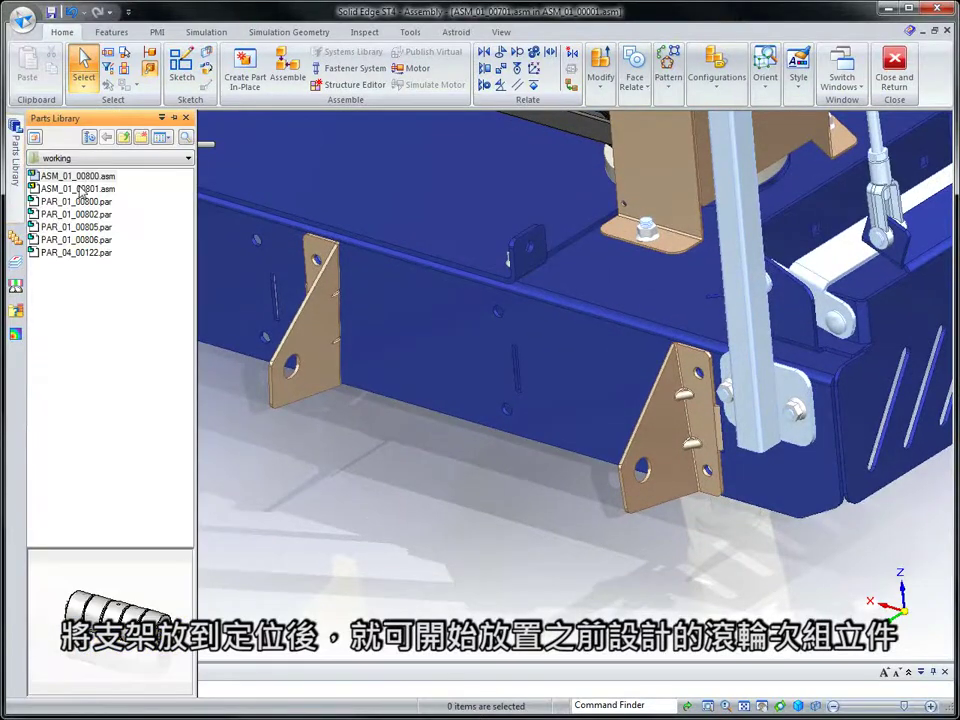
left_click_drag(82, 180, 338, 478)
left_click_drag(472, 559, 470, 560)
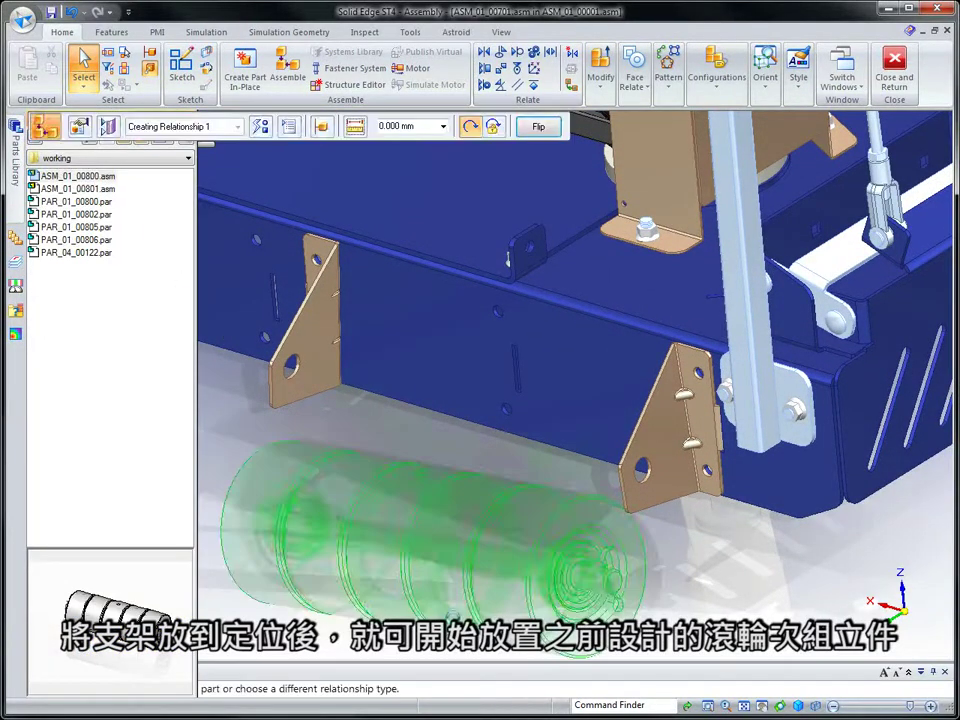
left_click(545, 515)
left_click(643, 485)
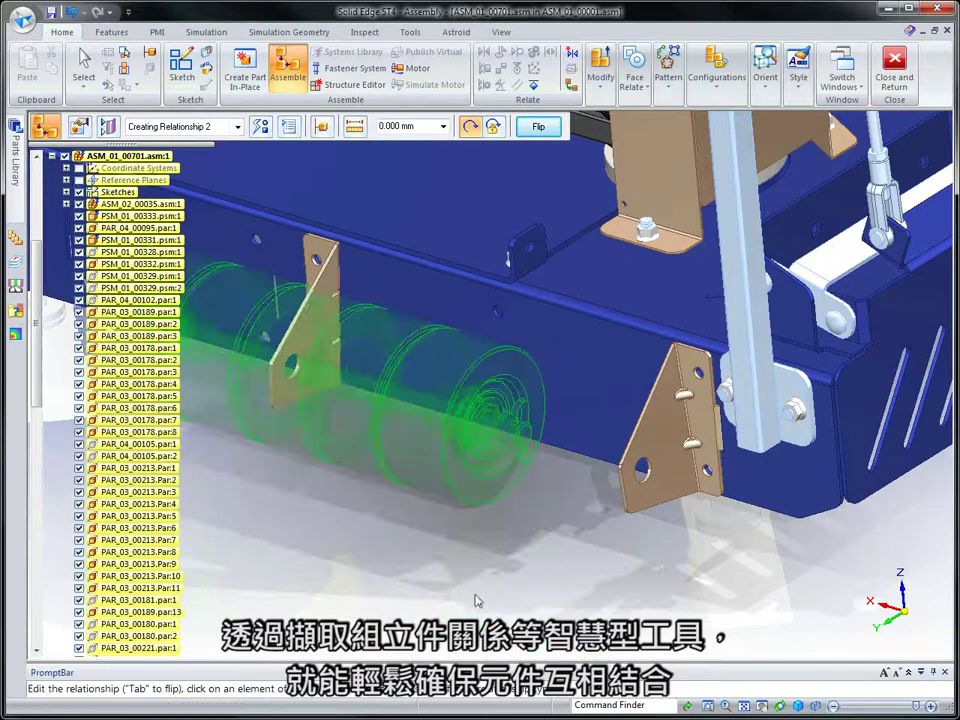
- Centre the roller between both bracket faces with a double Center-Plane relationship
left_click(261, 126)
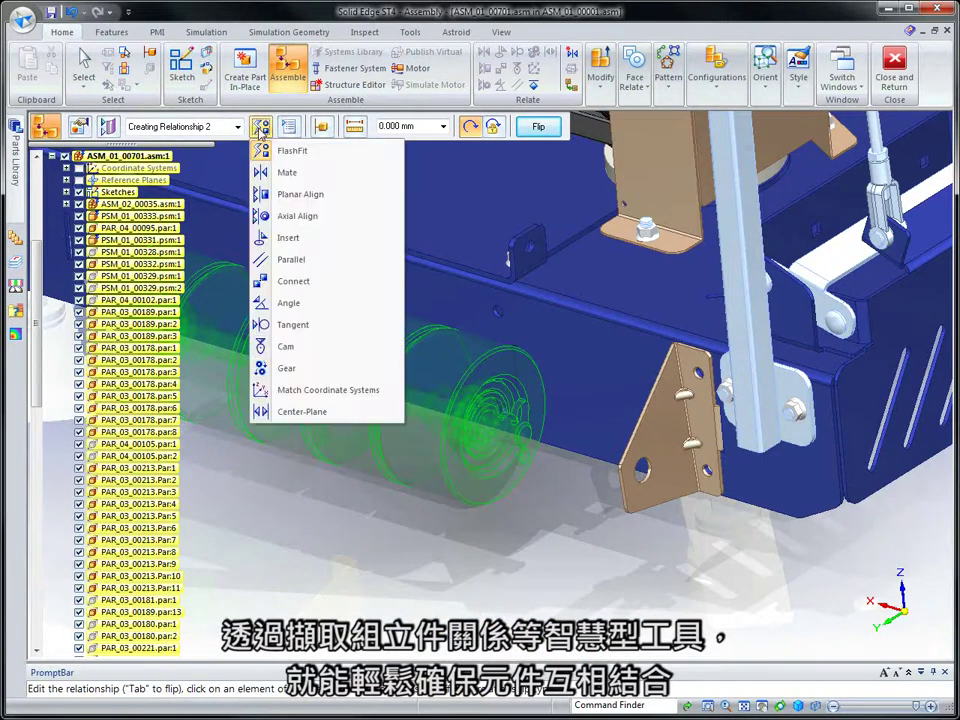
left_click(311, 416)
left_click(478, 126)
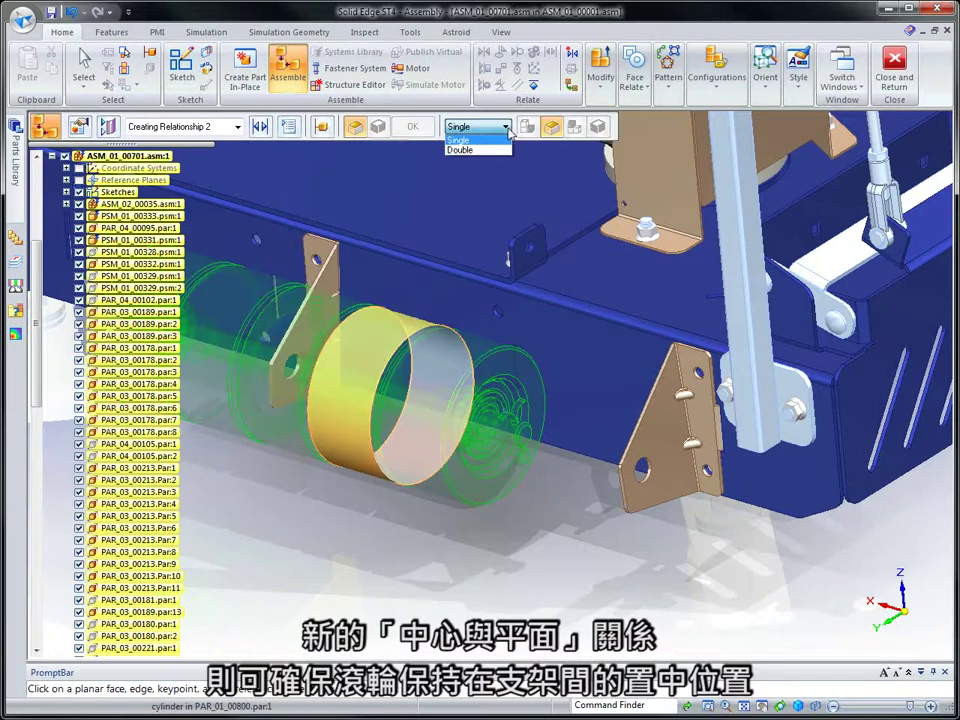
left_click(470, 147)
middle_click_drag(354, 419, 346, 488)
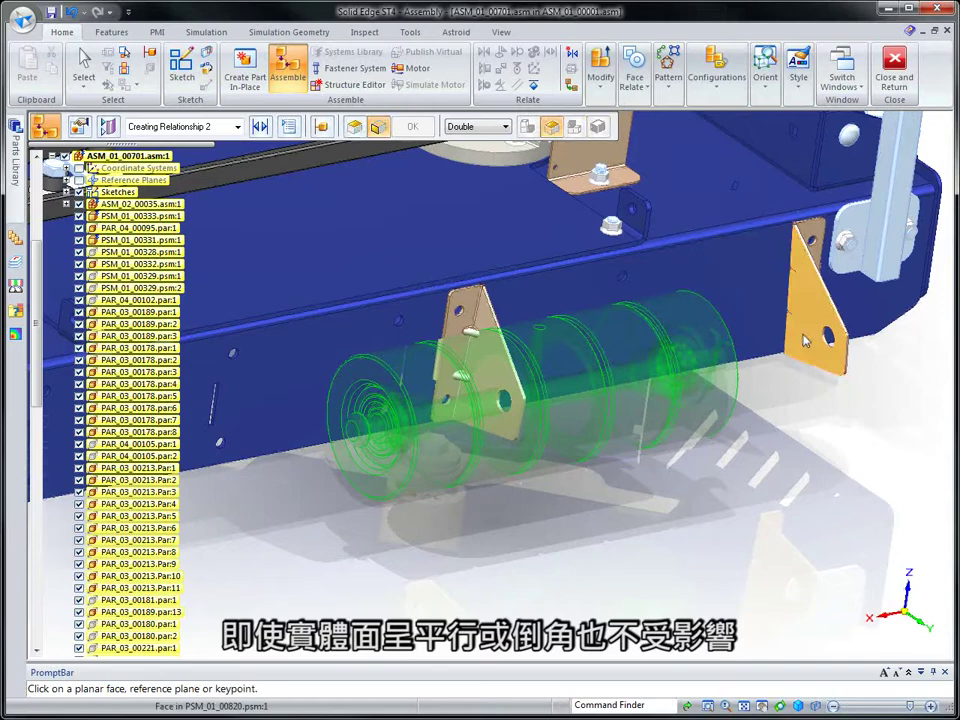
mouse_move(610, 230)
middle_mouse_down()
mouse_move(458, 305)
mouse_move(440, 300)
middle_mouse_up()
left_click(448, 290)
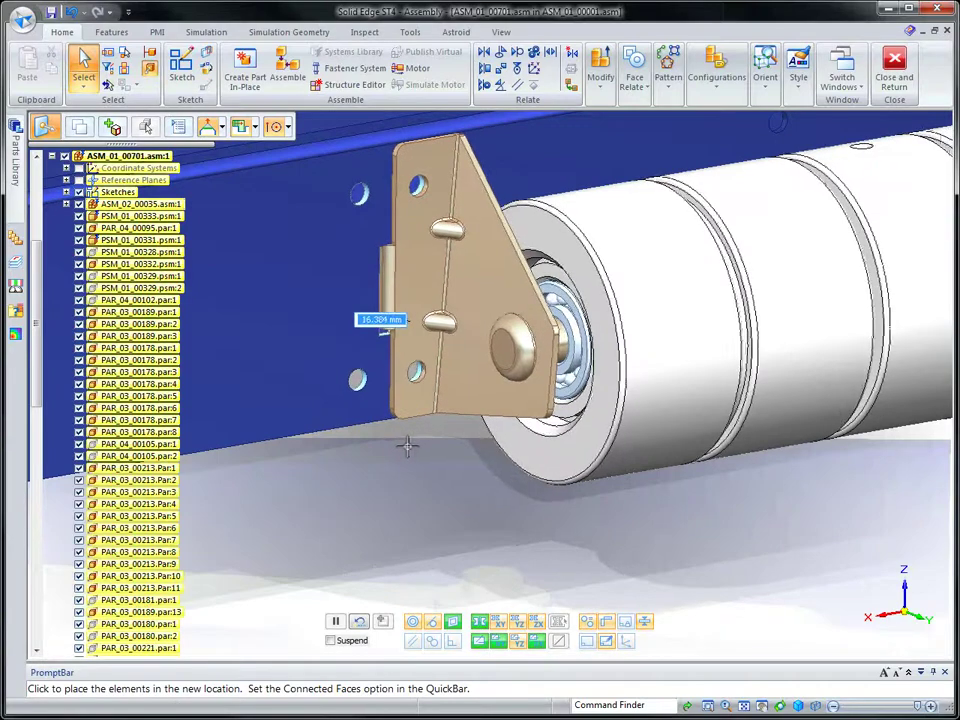
- Change the bracket distance from 16.384 to 12 mm, then select bracket PSM_01_00820
type("12")
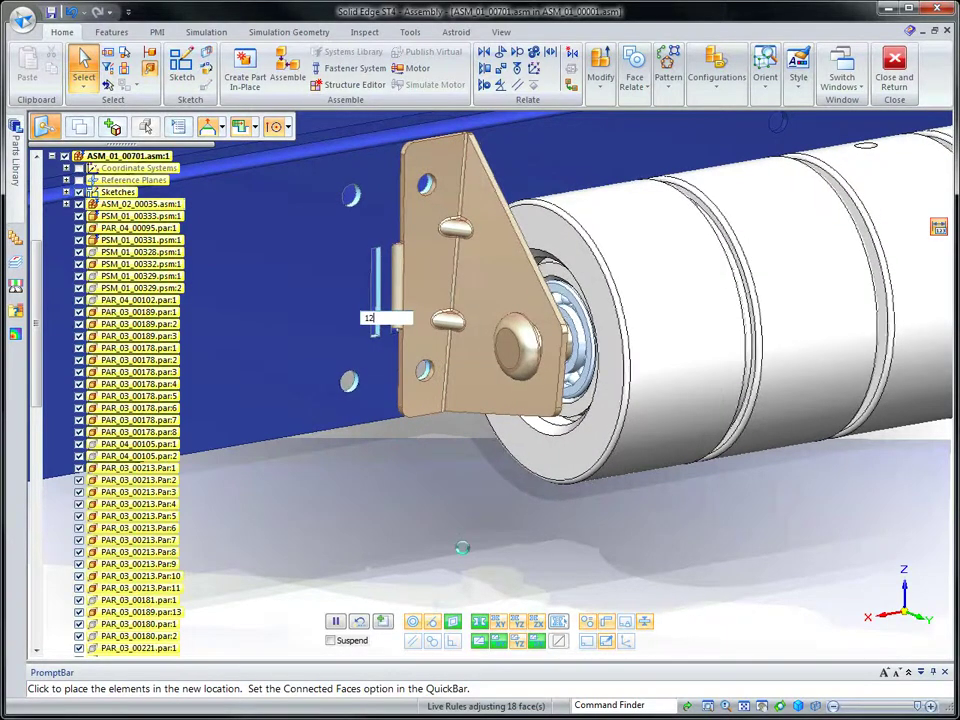
key("Return")
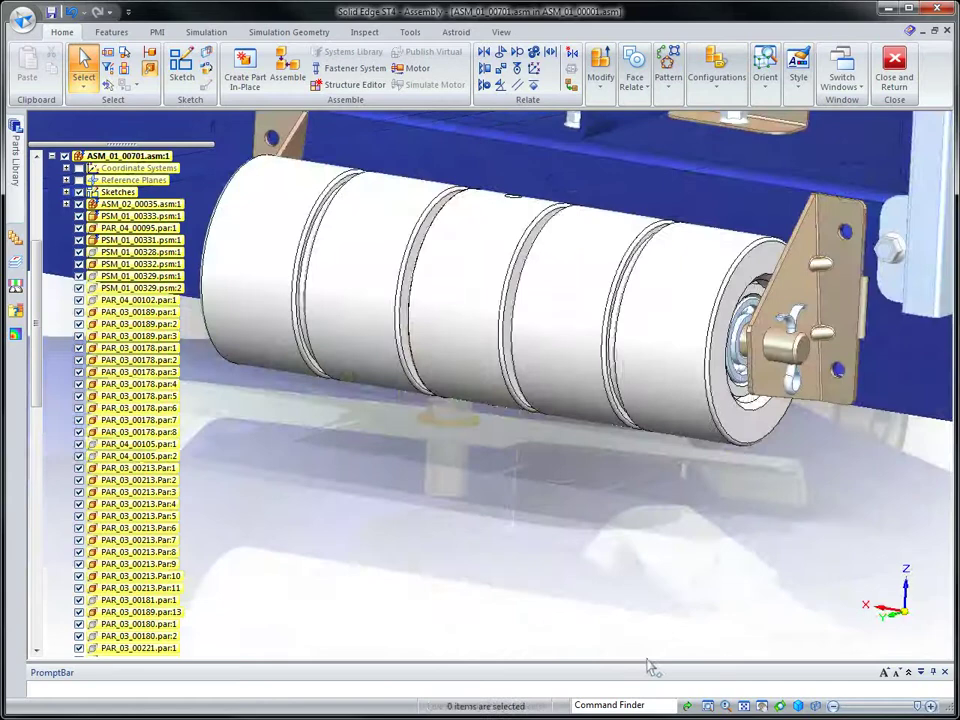
left_click(810, 386)
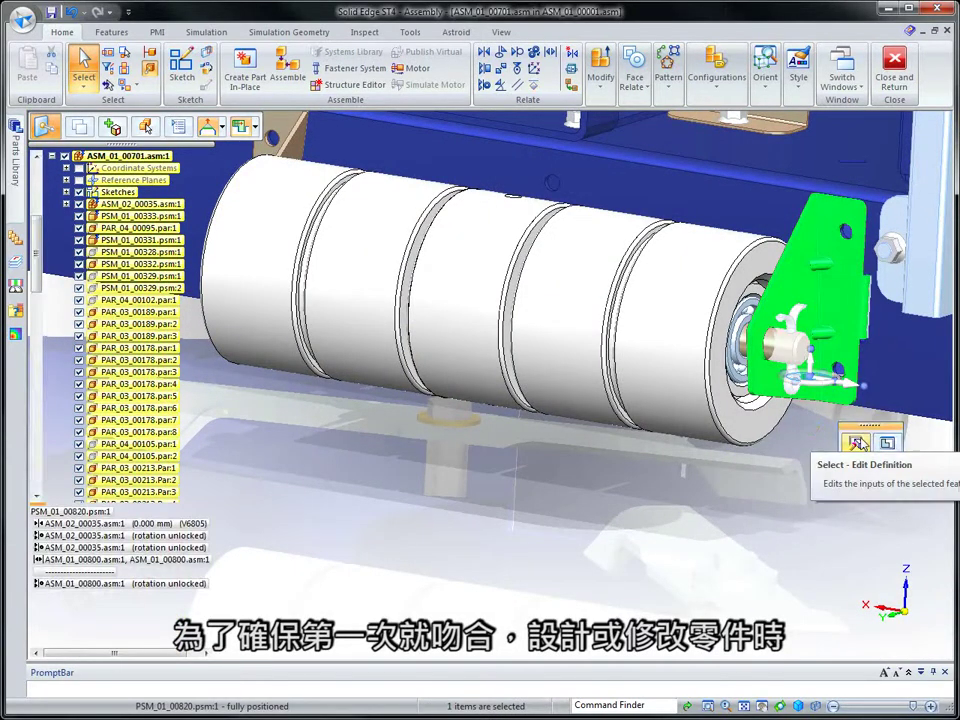
- Edit bracket PSM_01_00820 in place with its Synchronous features active
left_click(820, 510)
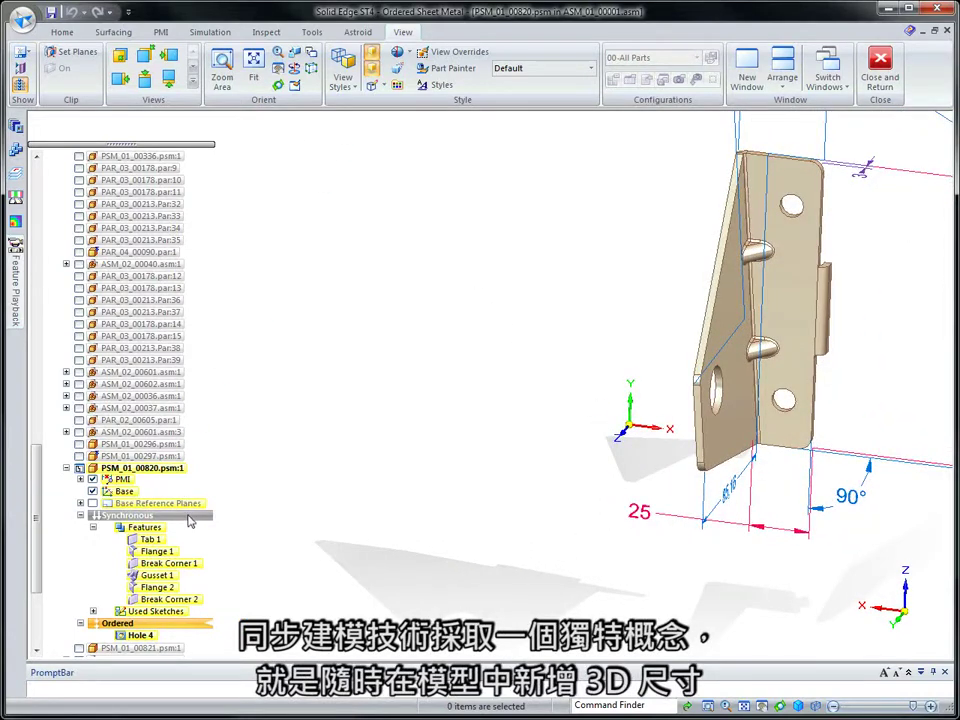
left_click(186, 516)
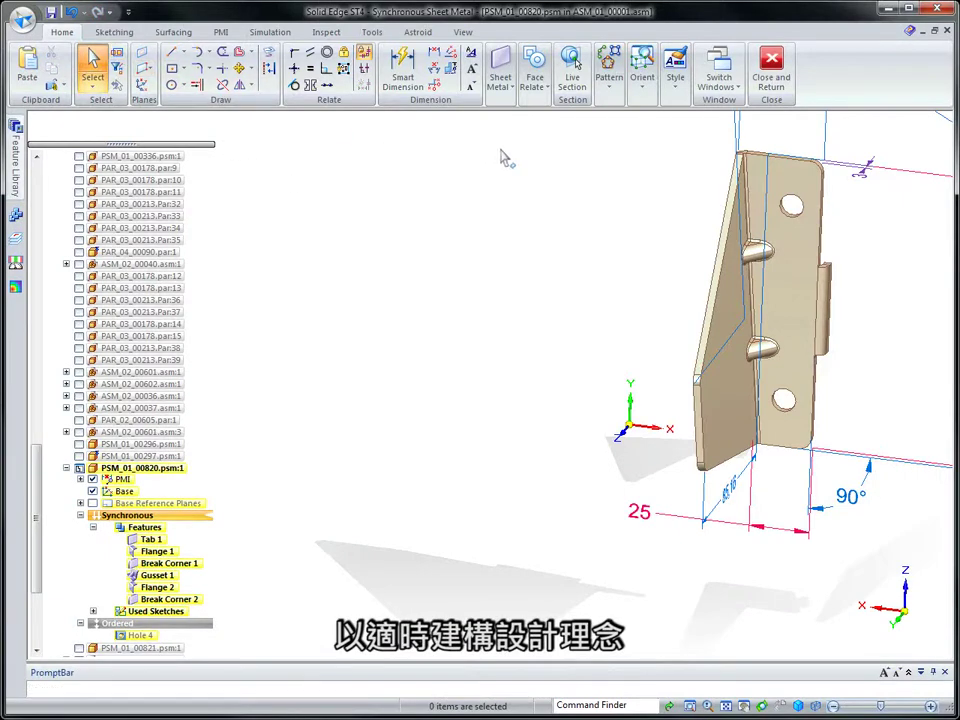
- Make bracket PSM_01_00820's slanted gusset face vertical with a Horizontal/Vertical face relationship
left_click(535, 90)
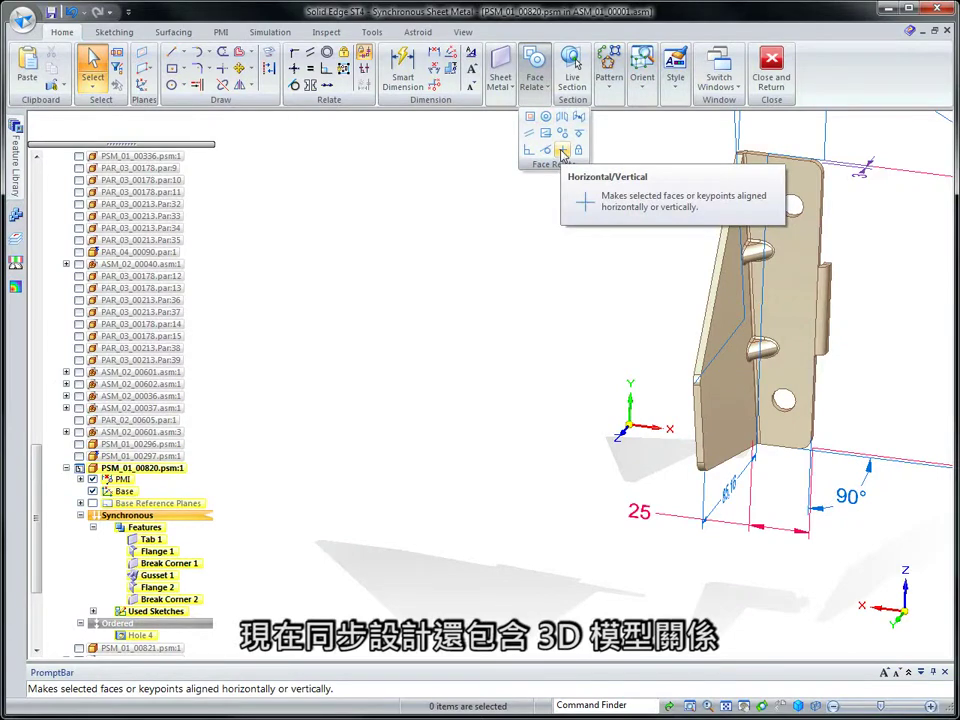
left_click(563, 152)
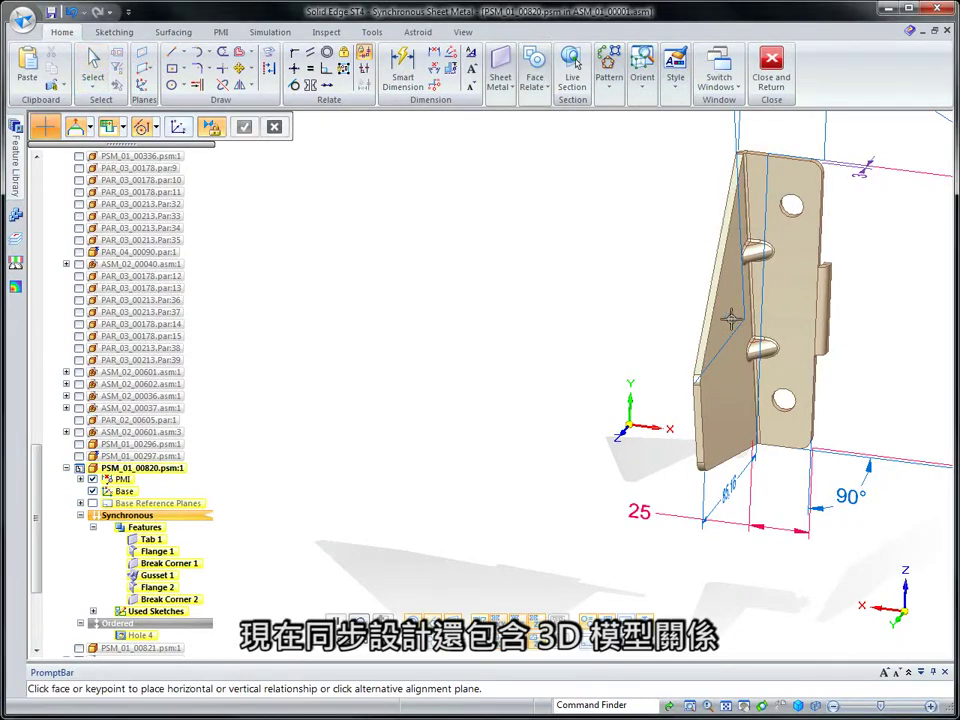
right_click(555, 229)
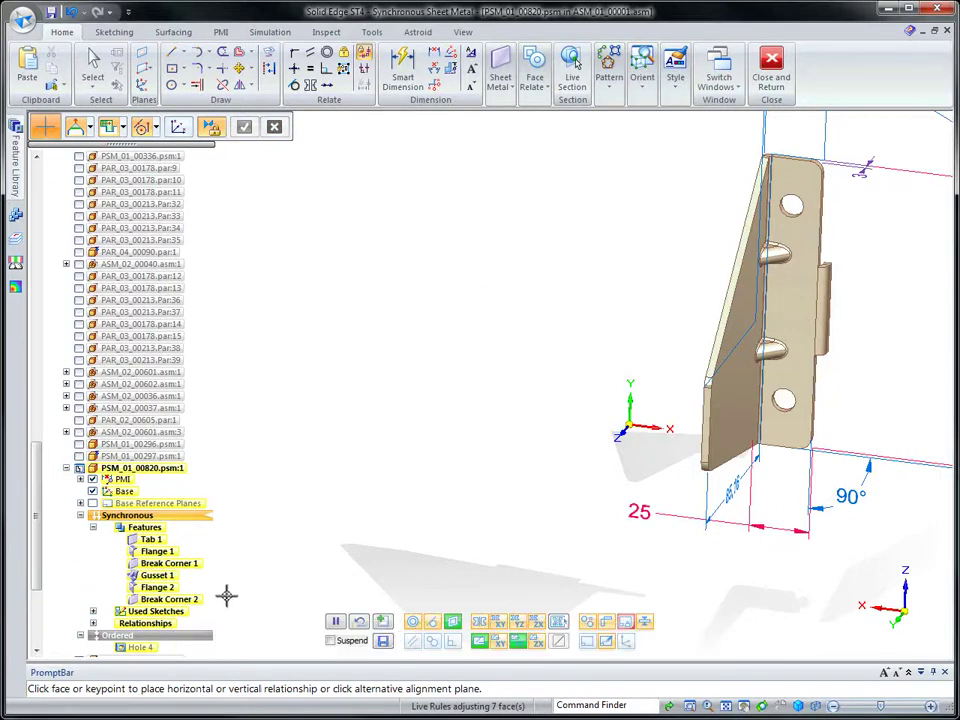
key("Escape")
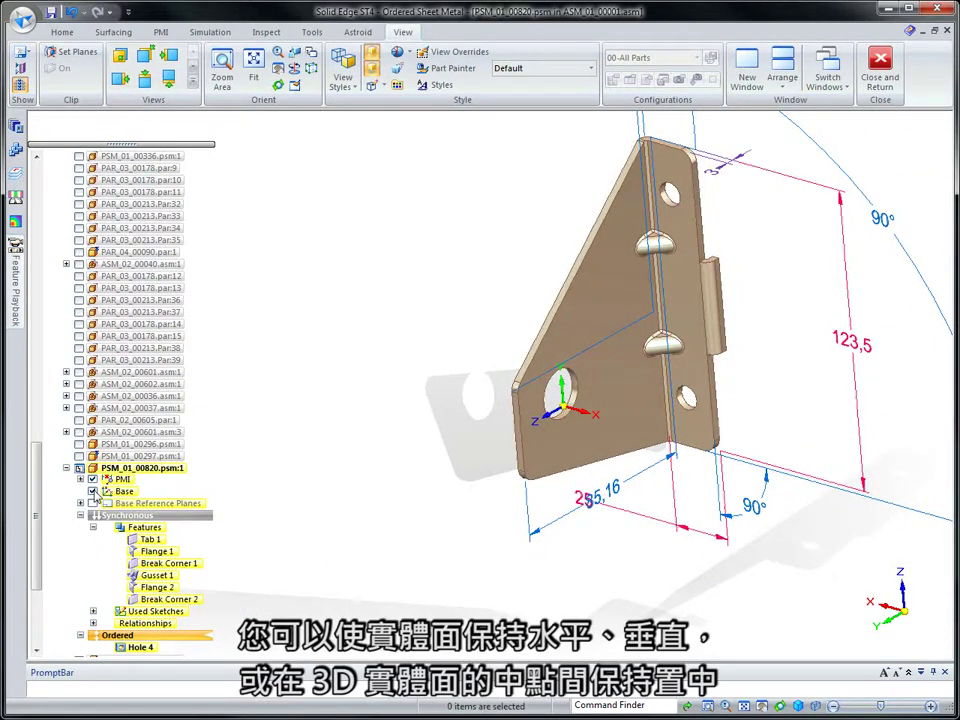
- Hide the base coordinate system and PMI dimensions, then move Hole 4 to synchronous
left_click(92, 491)
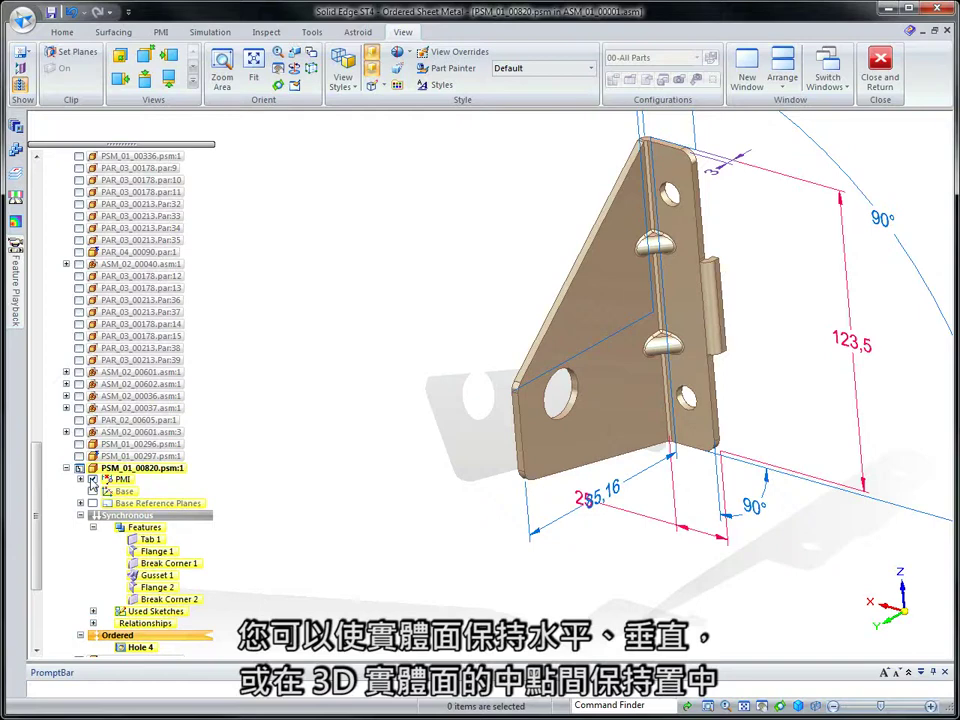
left_click(92, 480)
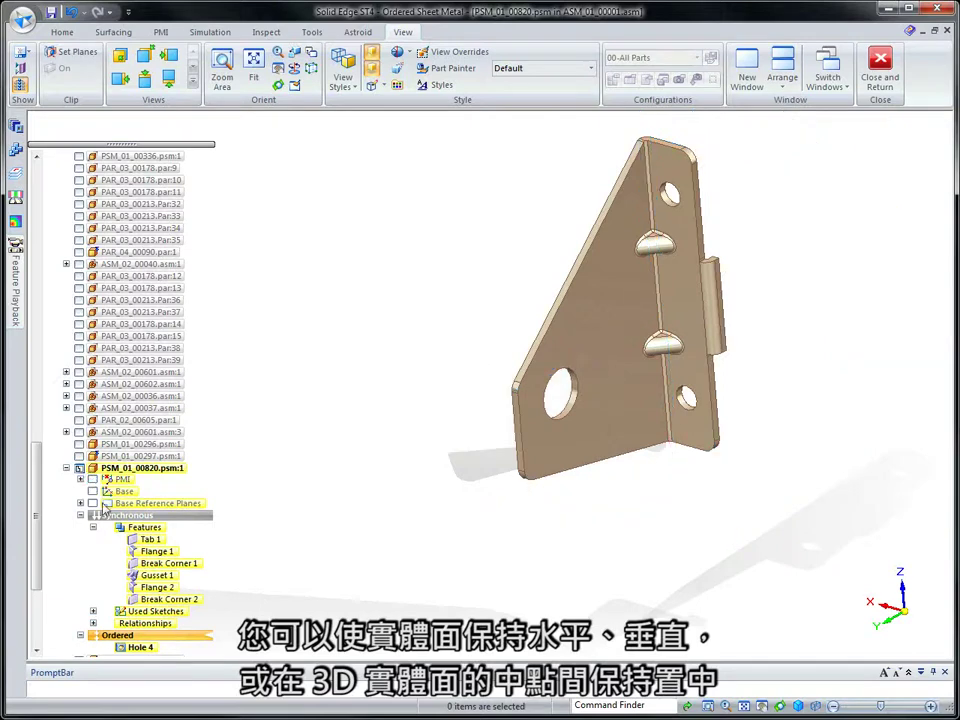
right_click(127, 650)
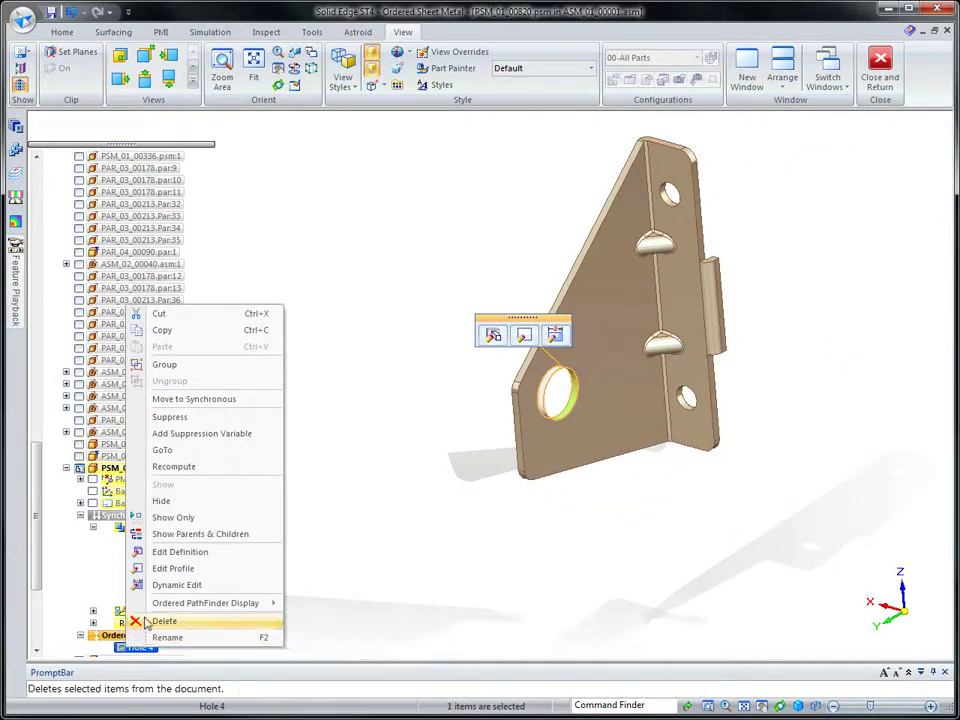
left_click(185, 453)
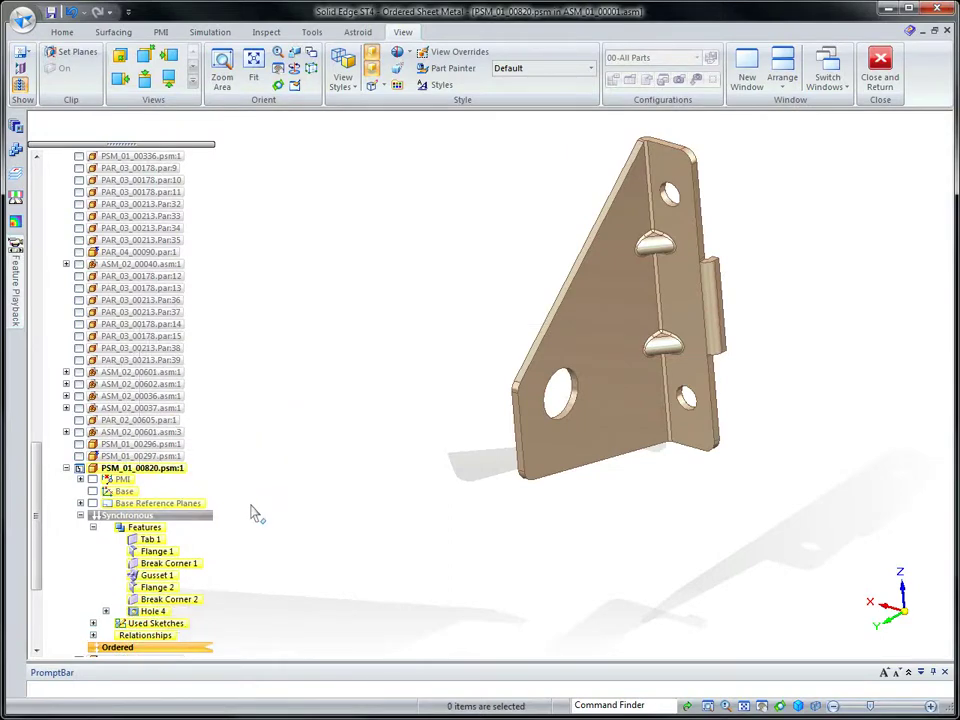
double_click(200, 517)
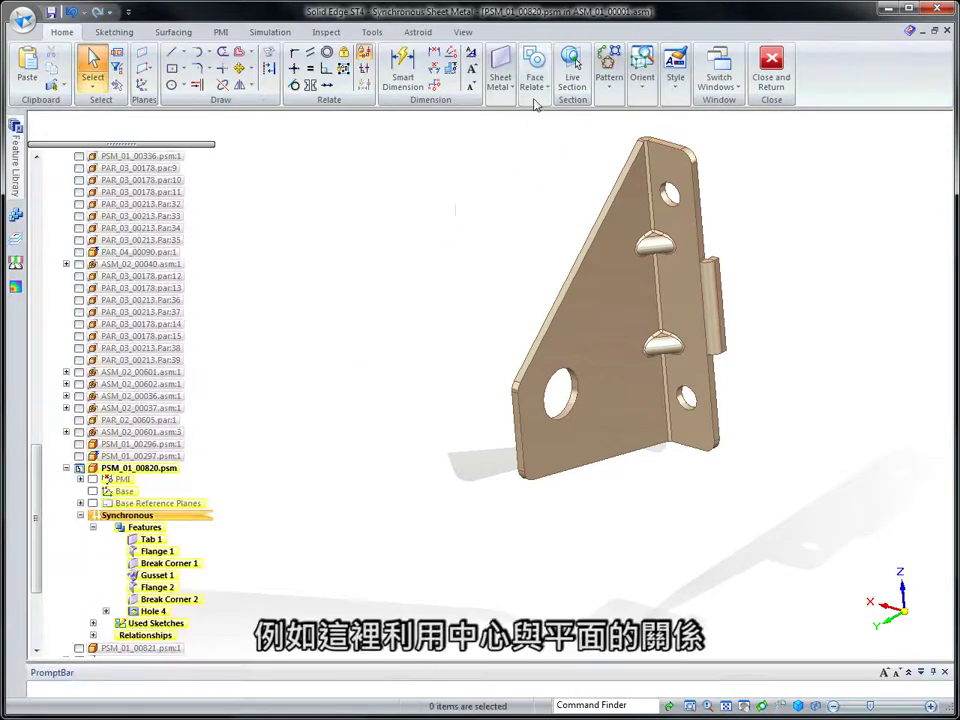
- Align Hole 4's centre with the bracket's front vertical face using Horizontal/Vertical
left_click(547, 87)
left_click(561, 150)
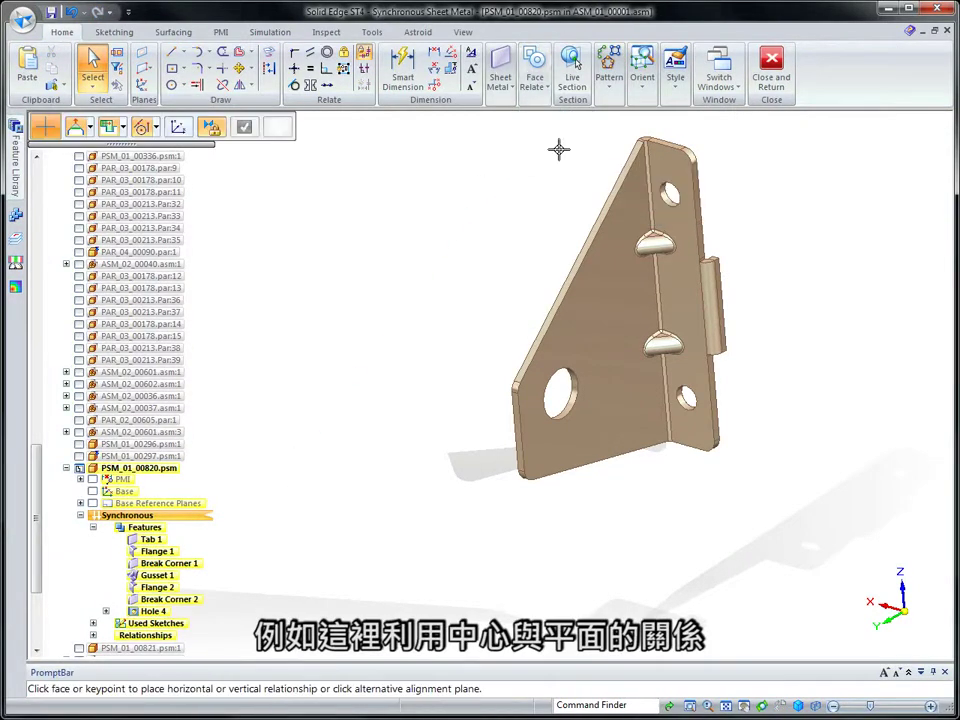
left_click(571, 410)
left_click(519, 433)
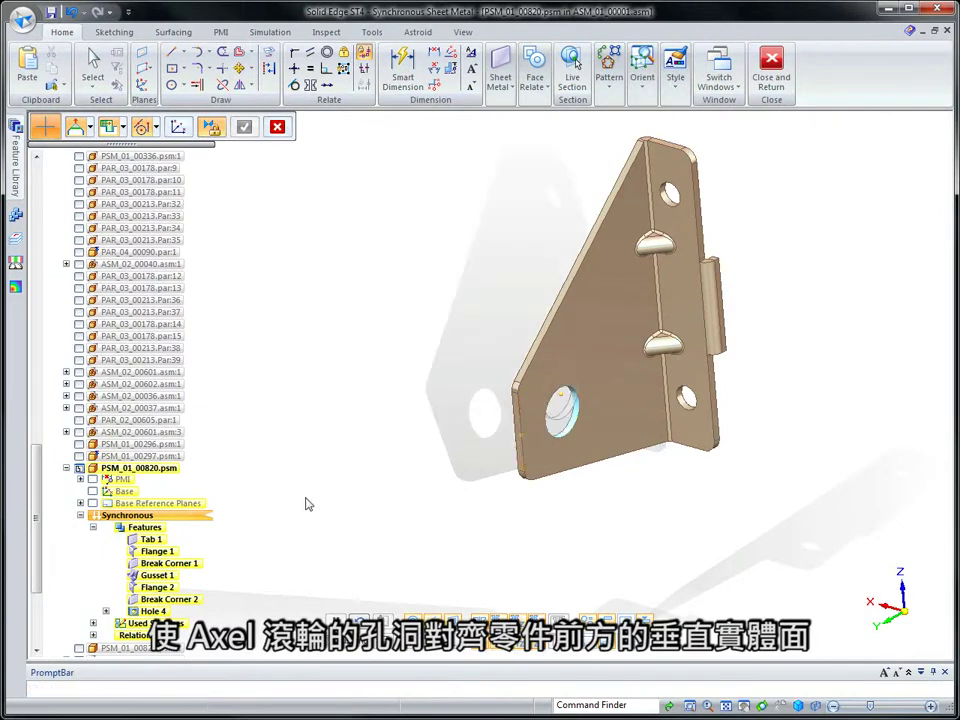
key("Return")
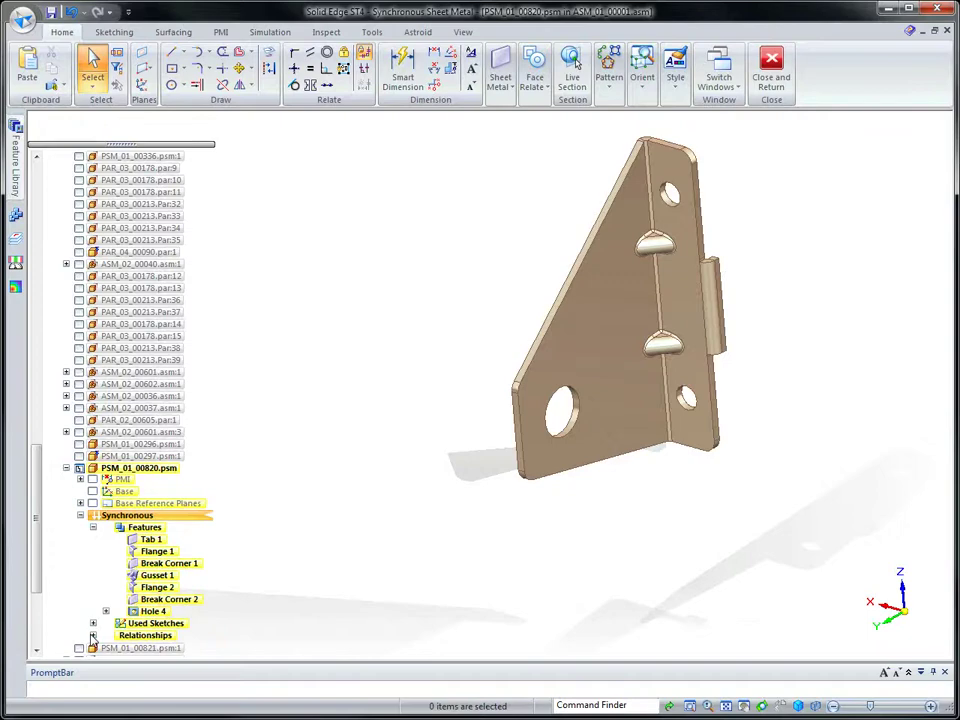
left_click(93, 635)
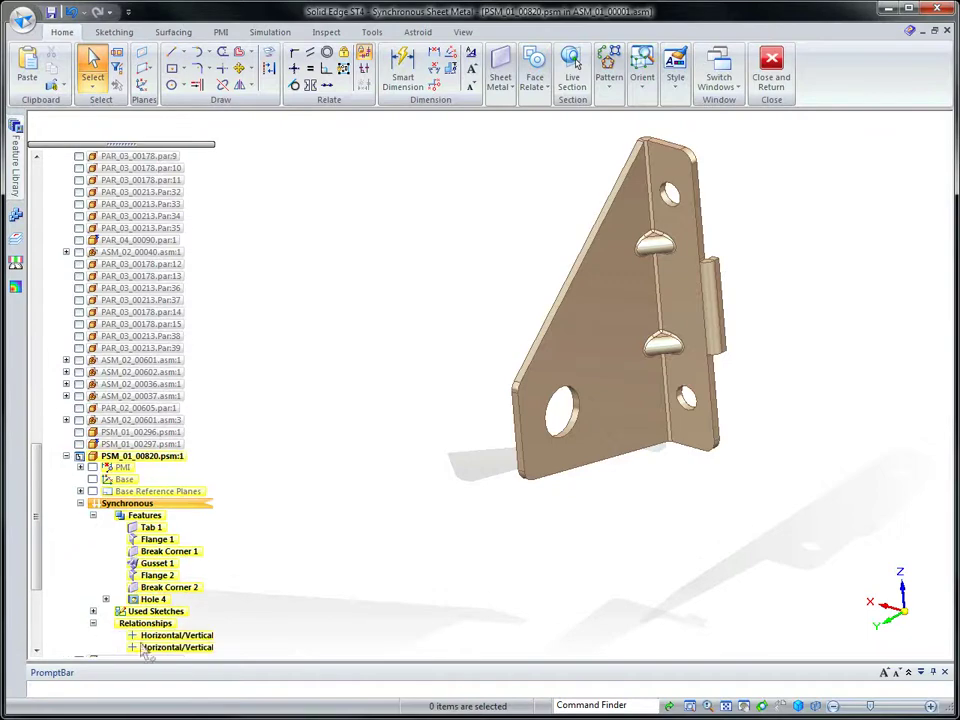
key("Escape")
- Move Hole 4 by an entered distance to its new spot on the gusset face
left_click(565, 431)
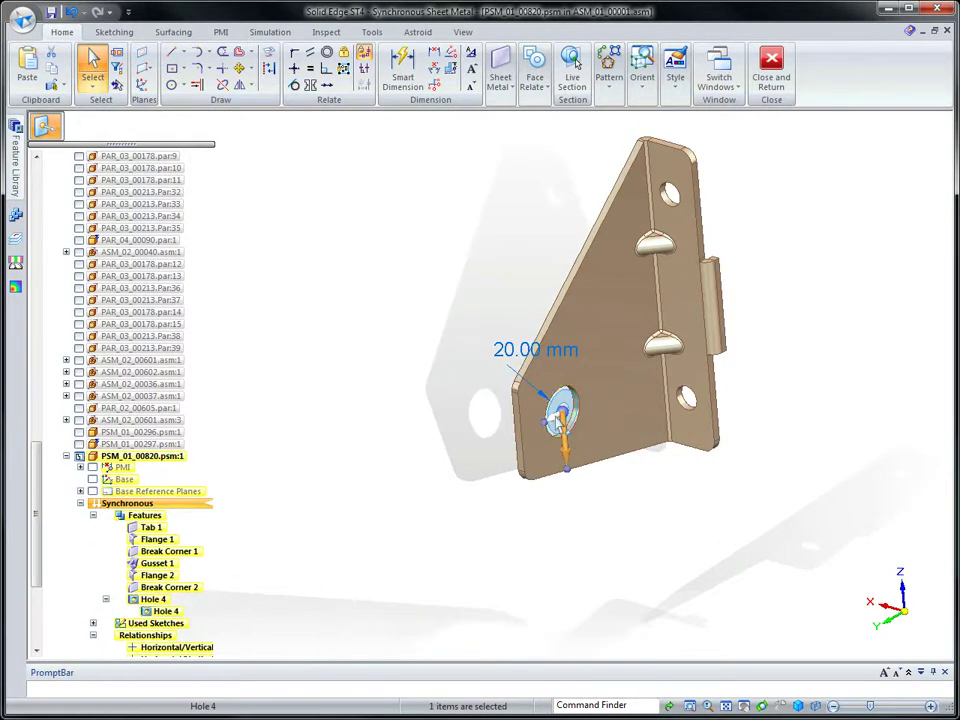
left_click(561, 424)
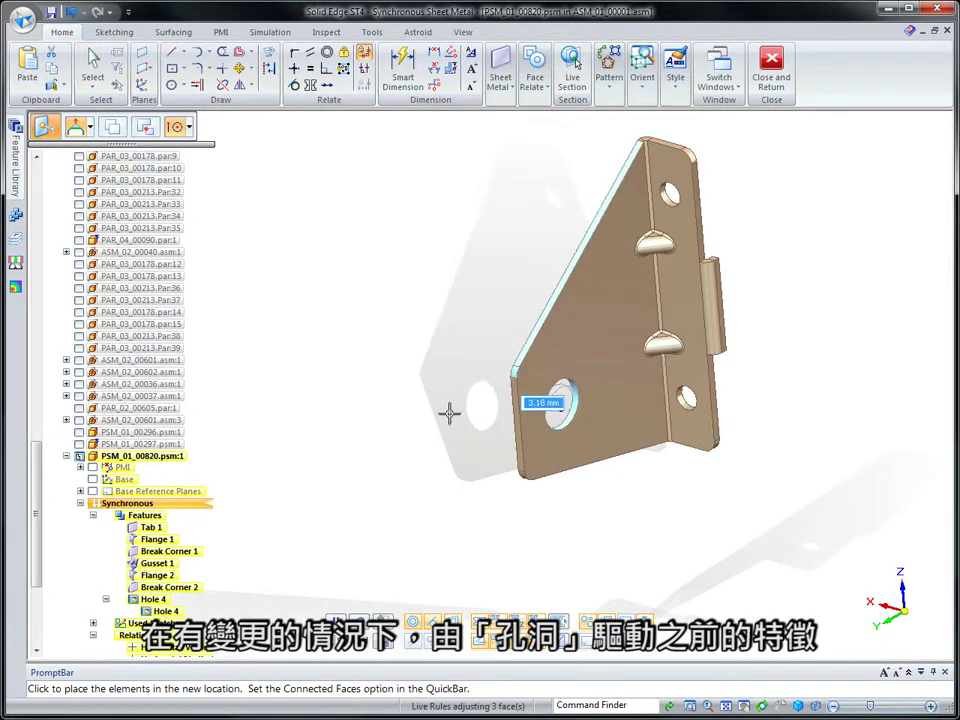
key("Return")
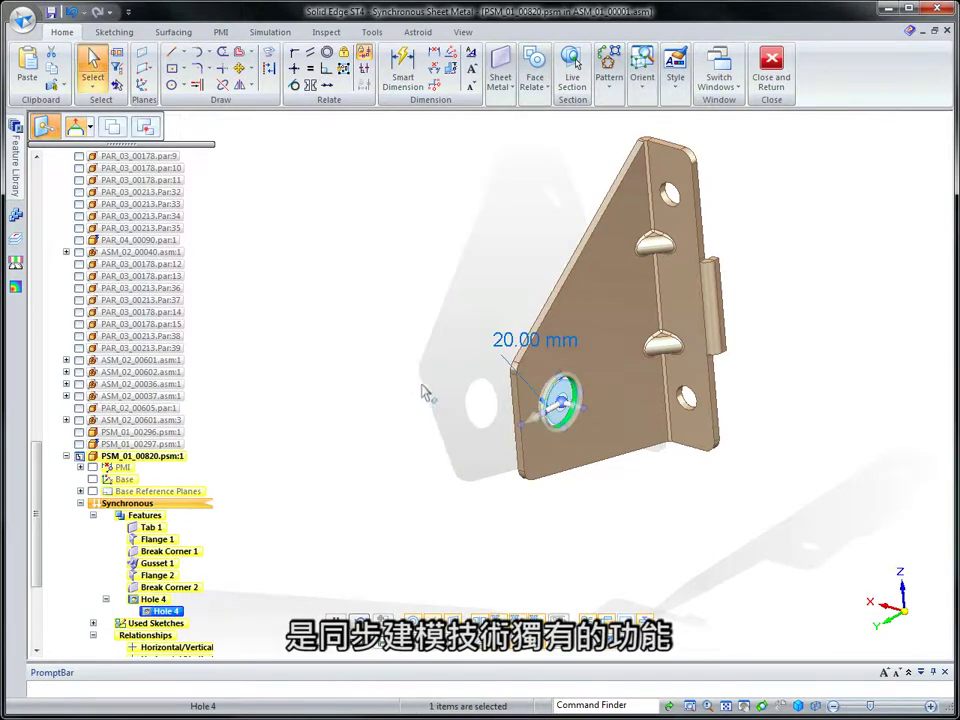
left_click(424, 392)
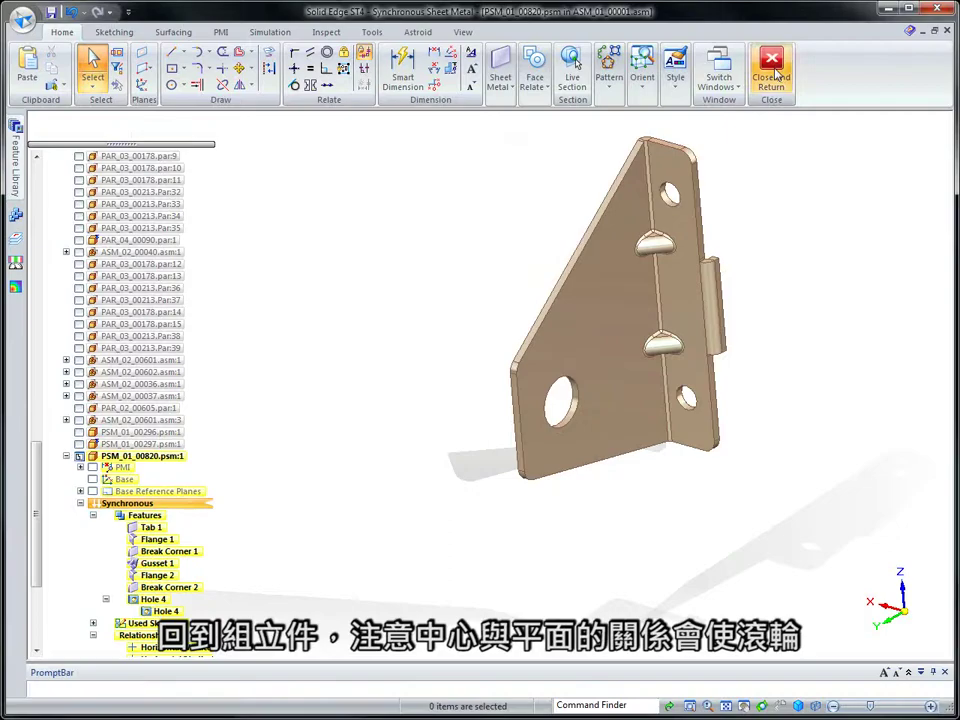
- Return to the assembly and place a copy of the roller subassembly and brackets on the deck
left_click(774, 72)
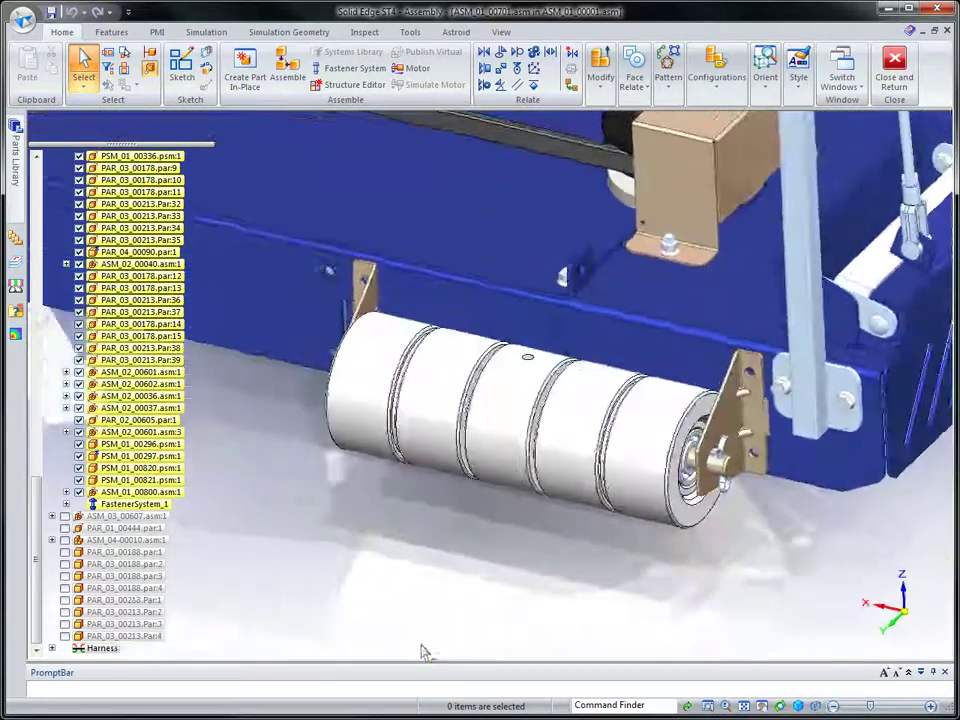
left_click(140, 491)
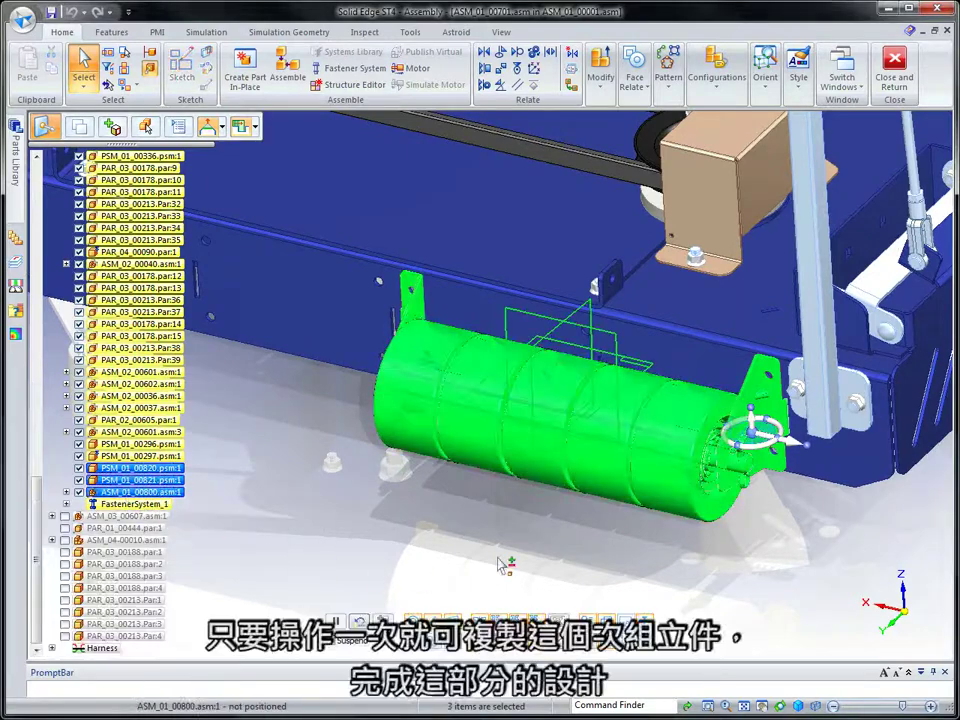
left_click(765, 372)
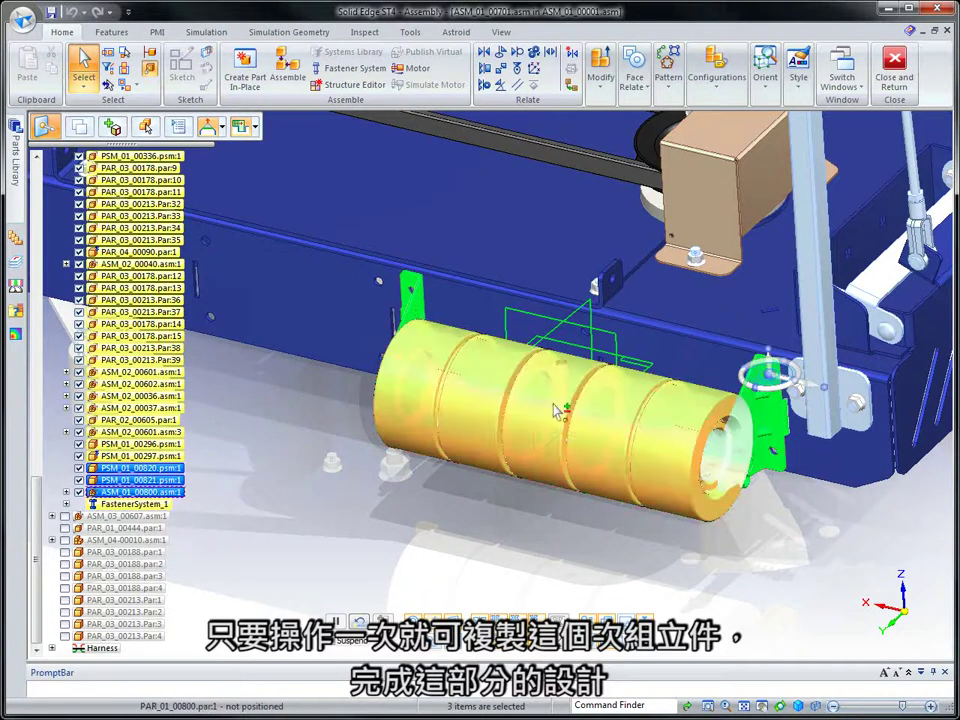
left_click(806, 388)
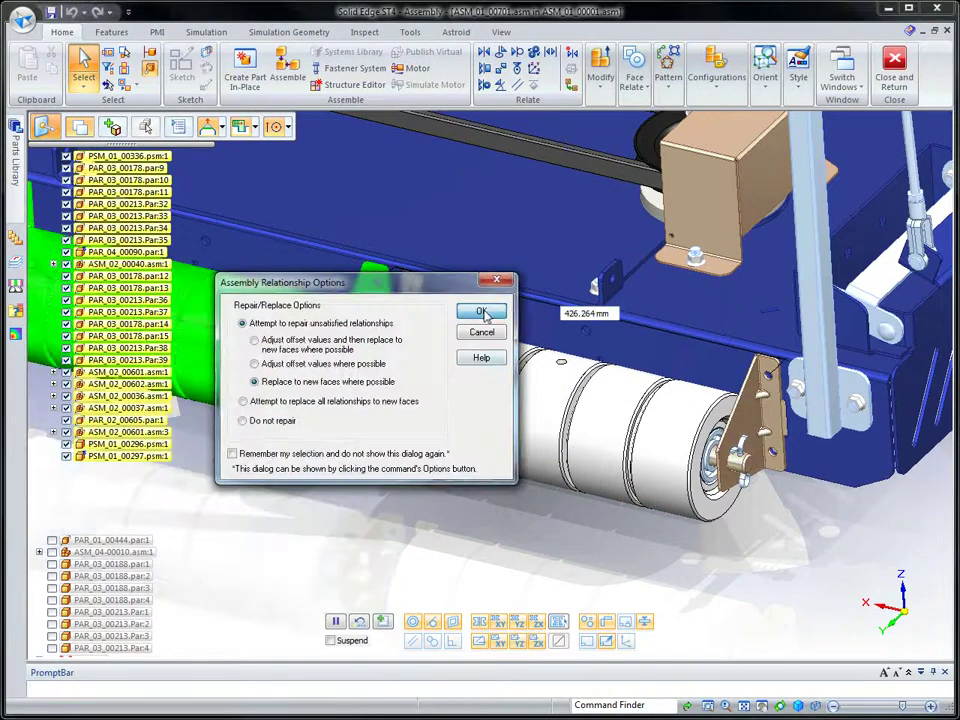
left_click(482, 313)
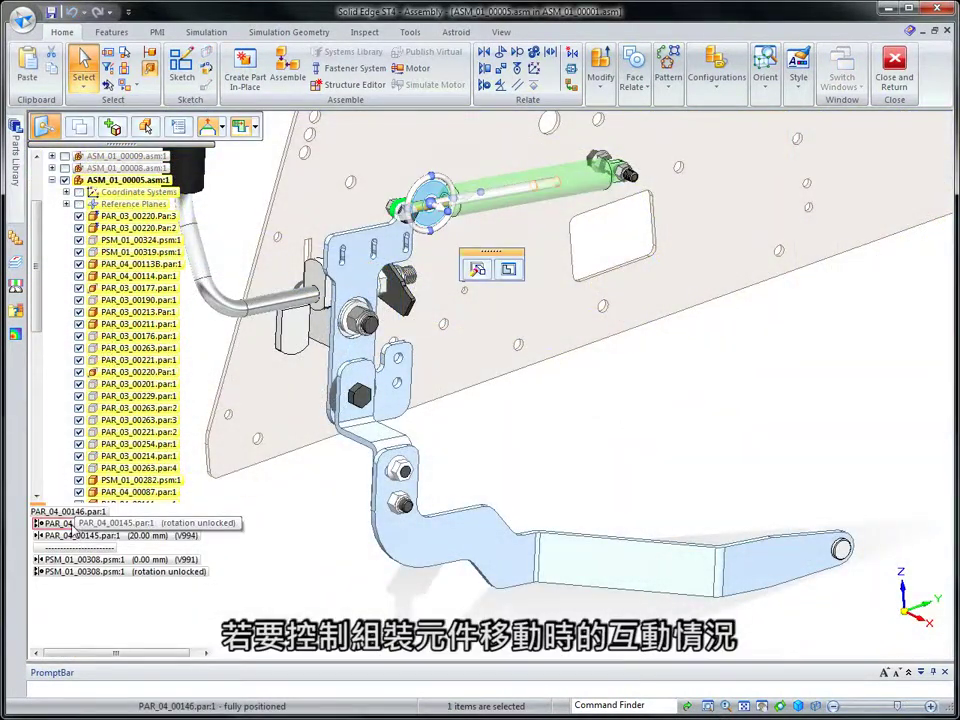
- Change the cylinder's 20 mm offset relationship from fixed to a range
left_click(73, 537)
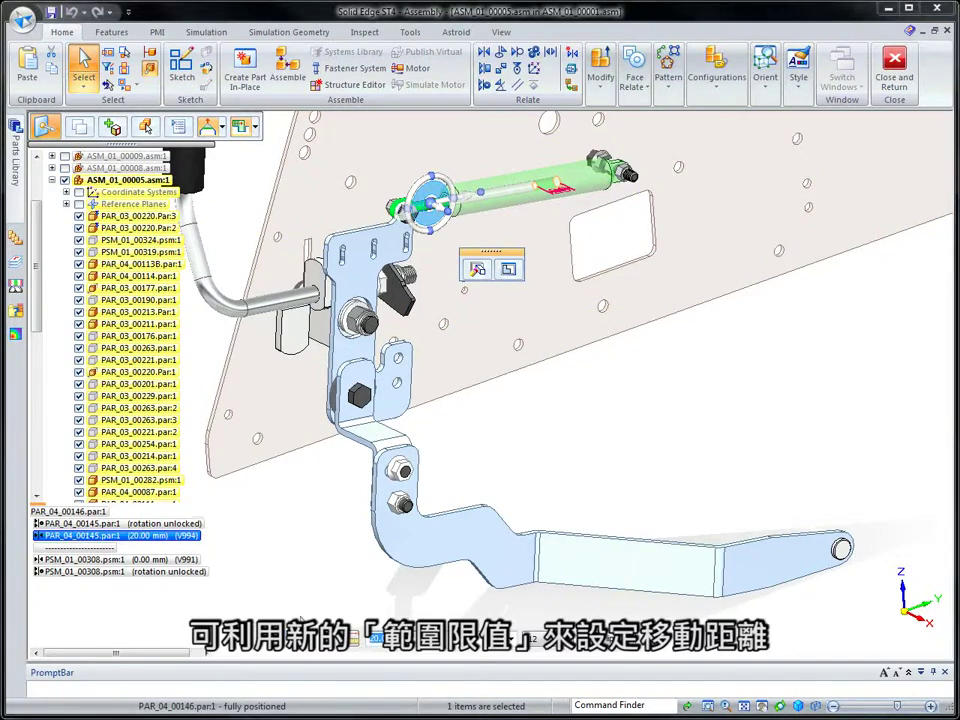
left_click(354, 637)
left_click(360, 702)
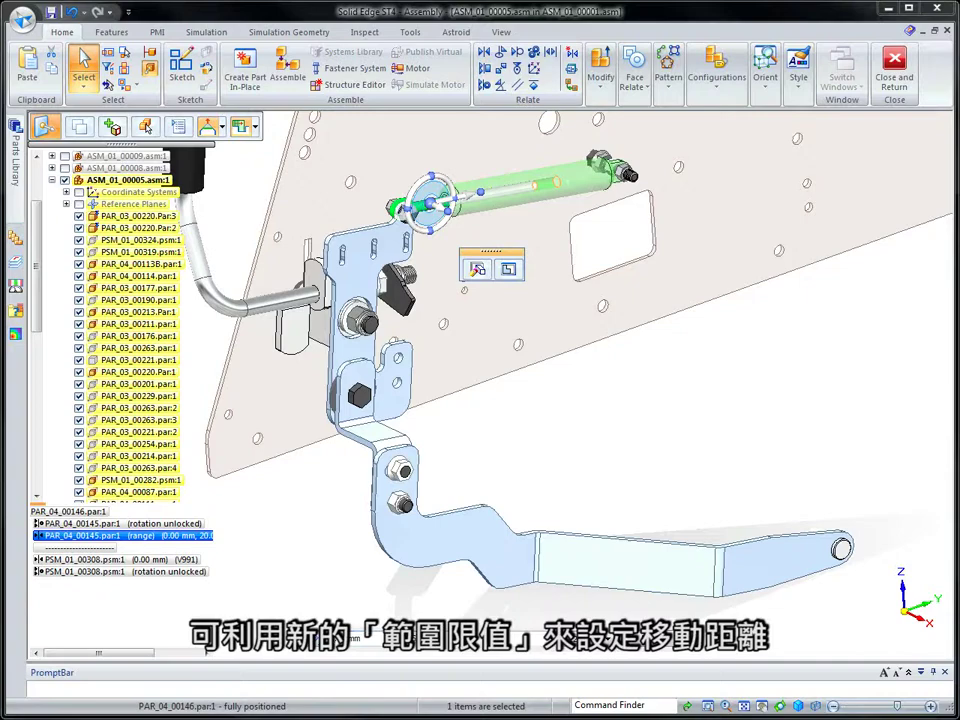
left_click(592, 448)
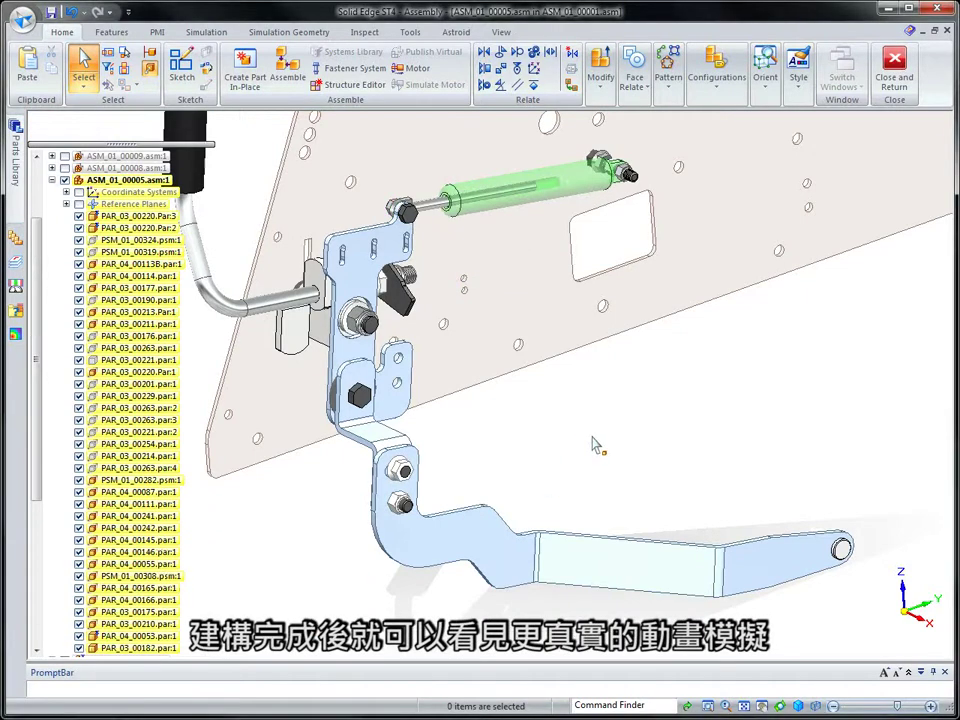
- Drag the cylinder rod end to swing the linkage through its 0–20 mm travel
left_click(601, 80)
left_click(640, 118)
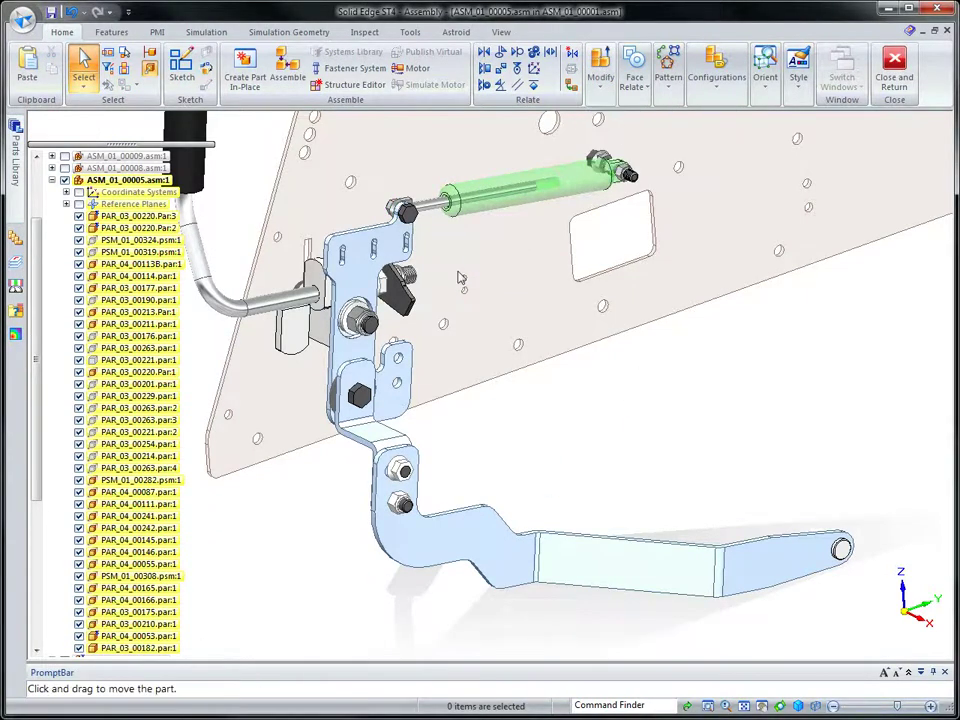
scroll(279, 214, "up", 5)
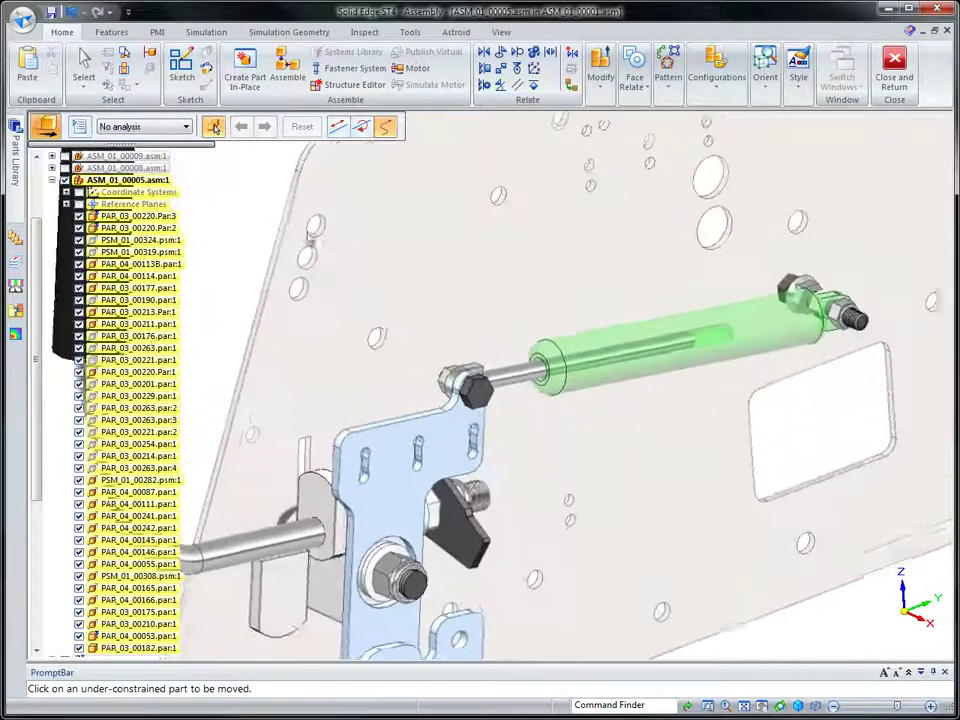
left_click(508, 378)
left_click_drag(508, 378, 370, 380)
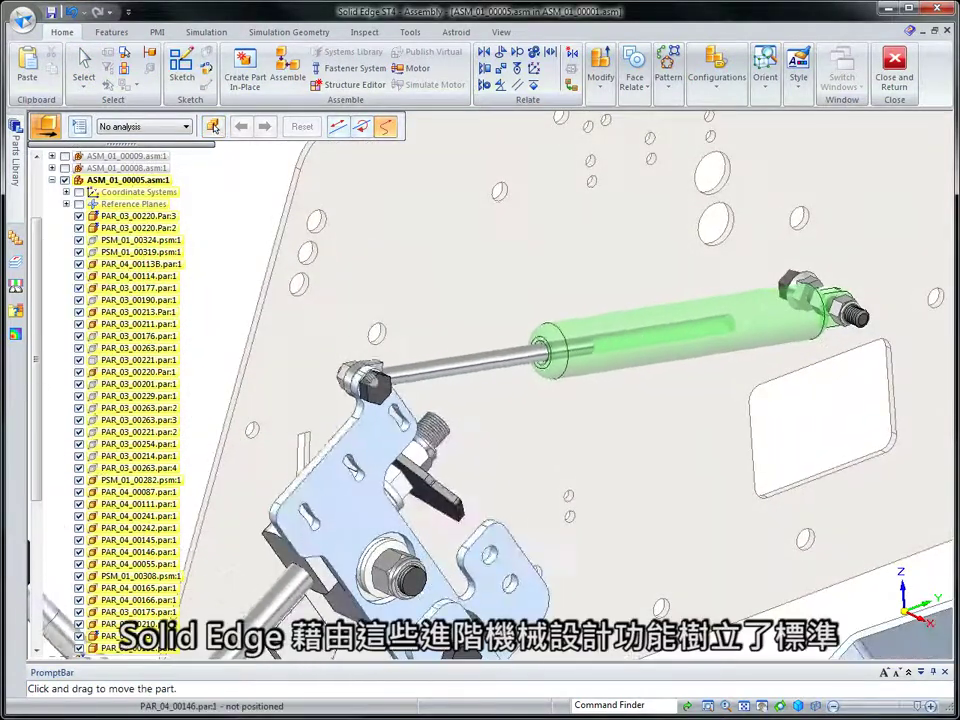
left_click_drag(300, 378, 686, 335)
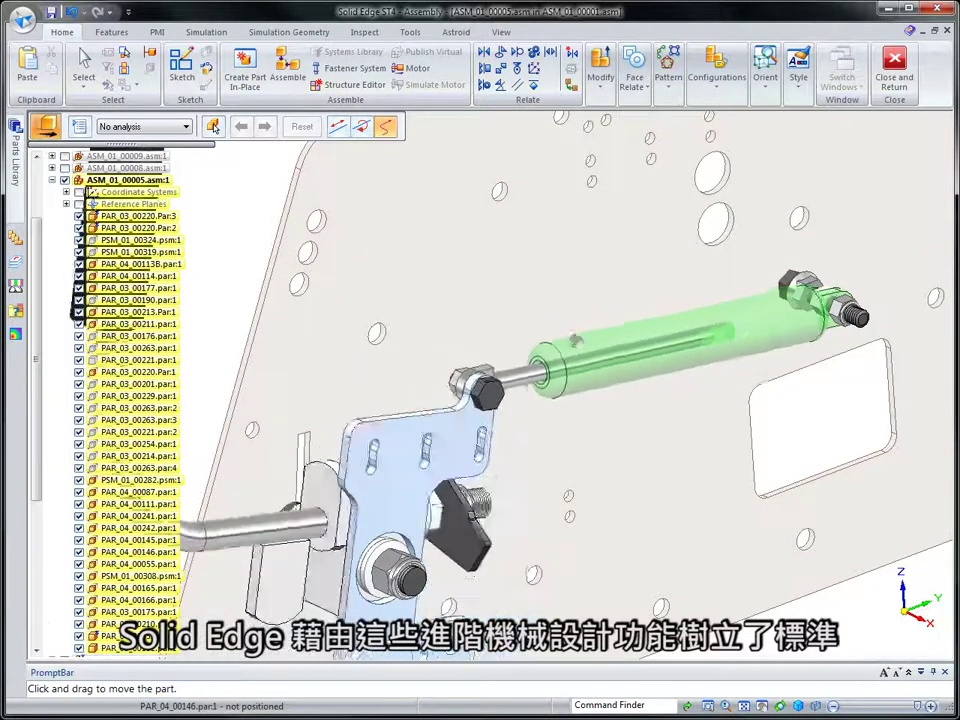
left_click_drag(478, 249, 296, 137)
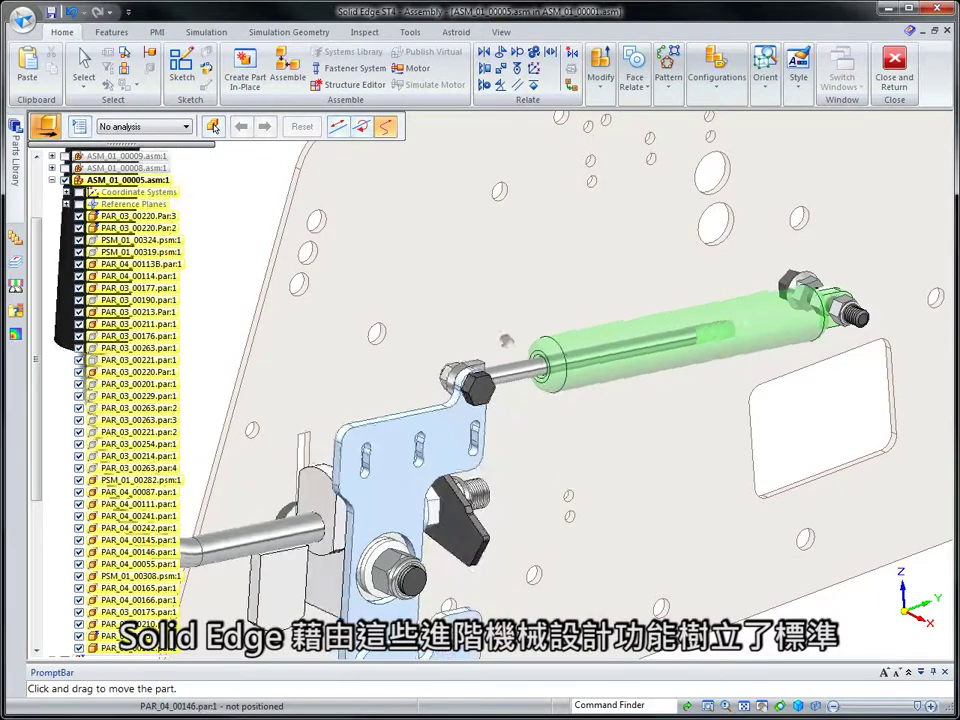